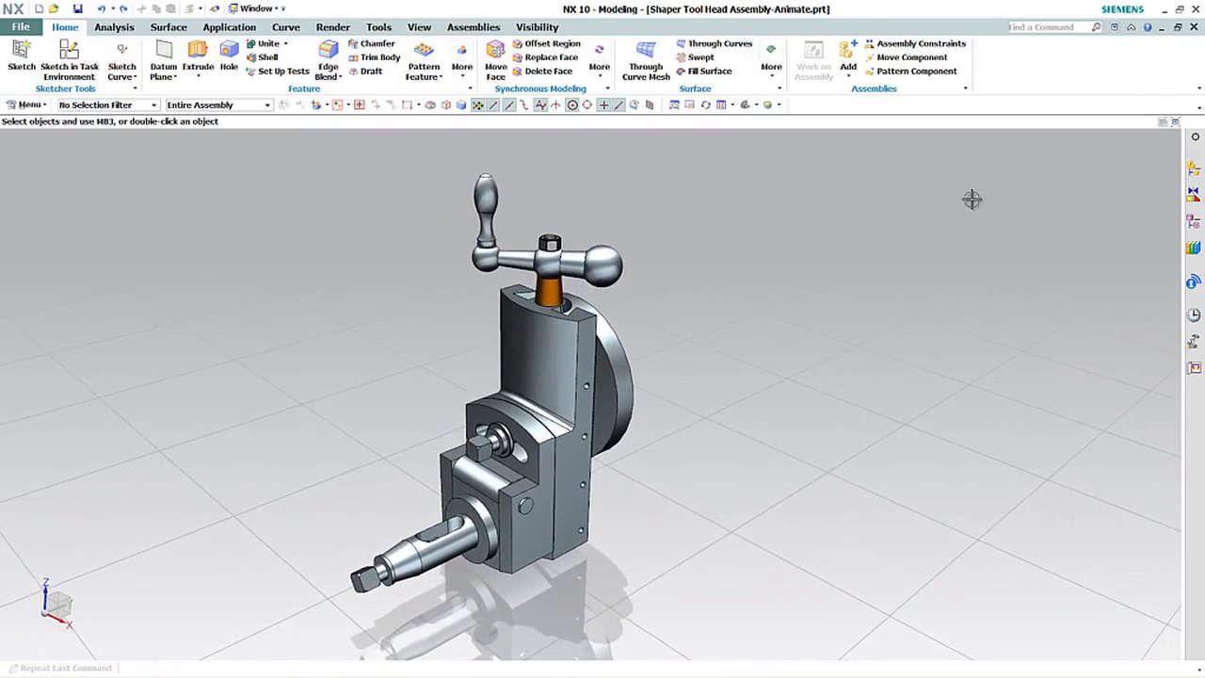
Create a new empty component named Guide in the assembly, using the millimetre Model template.
left_click(849, 79)
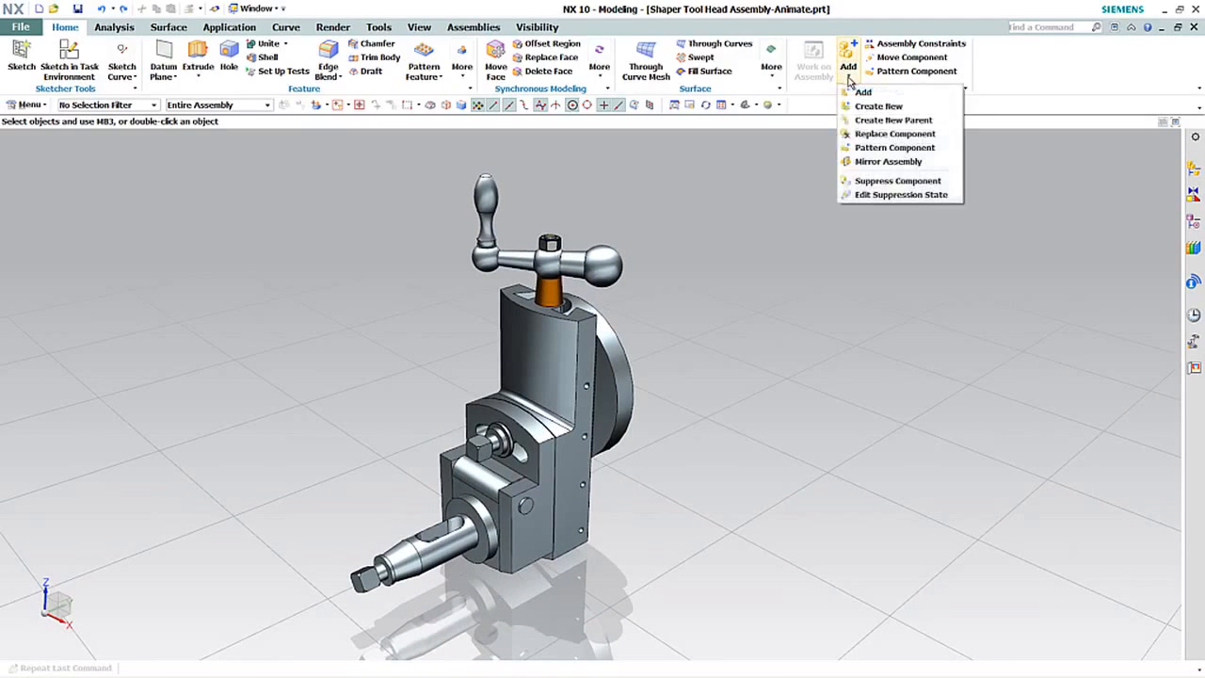
left_click(868, 108)
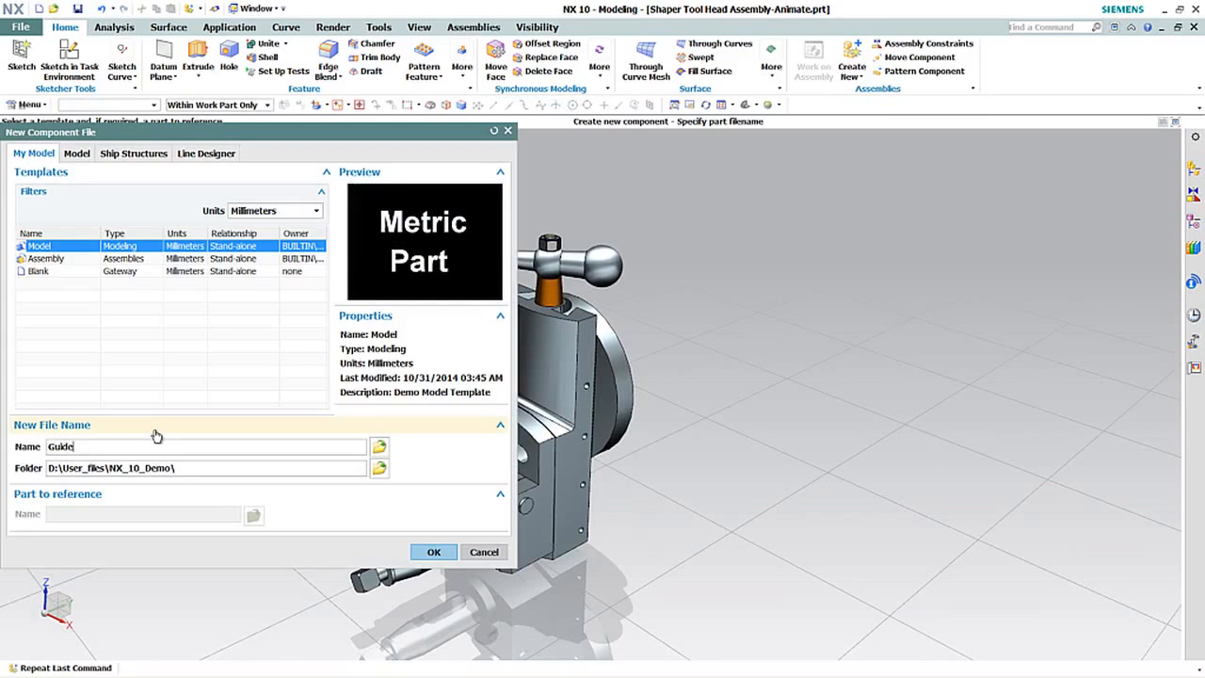
key("Return")
middle_click_drag(156, 430, 556, 563)
scroll(589, 337, "up", 5)
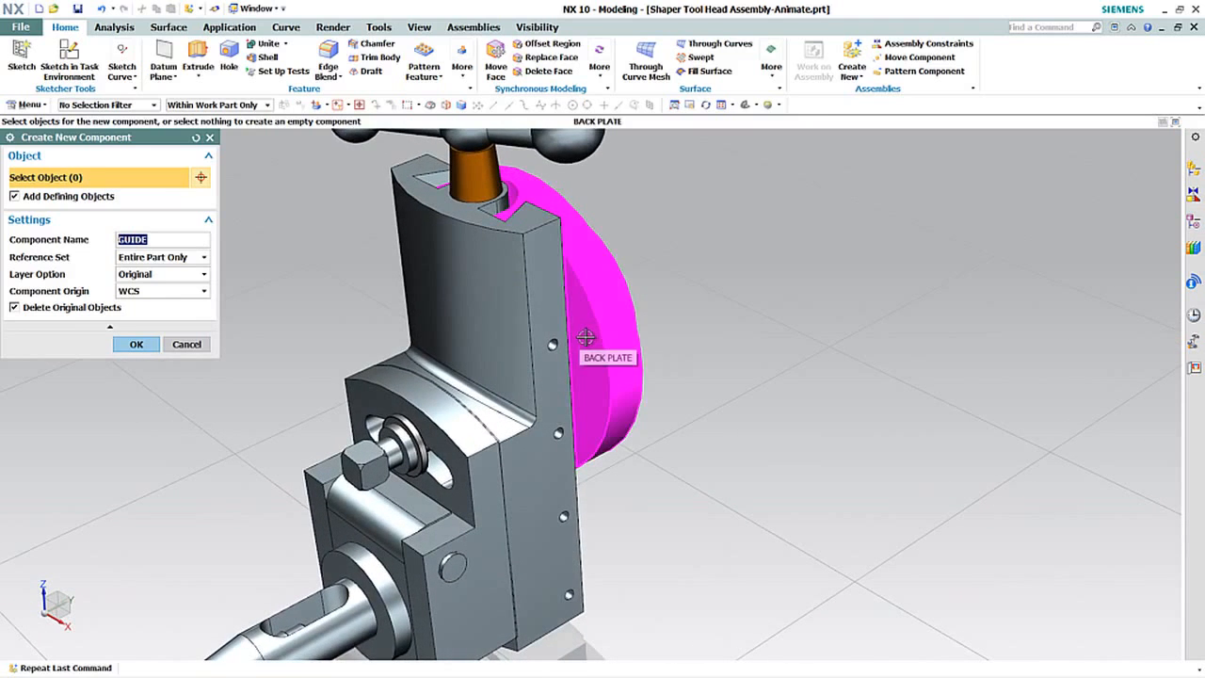
left_click(136, 344)
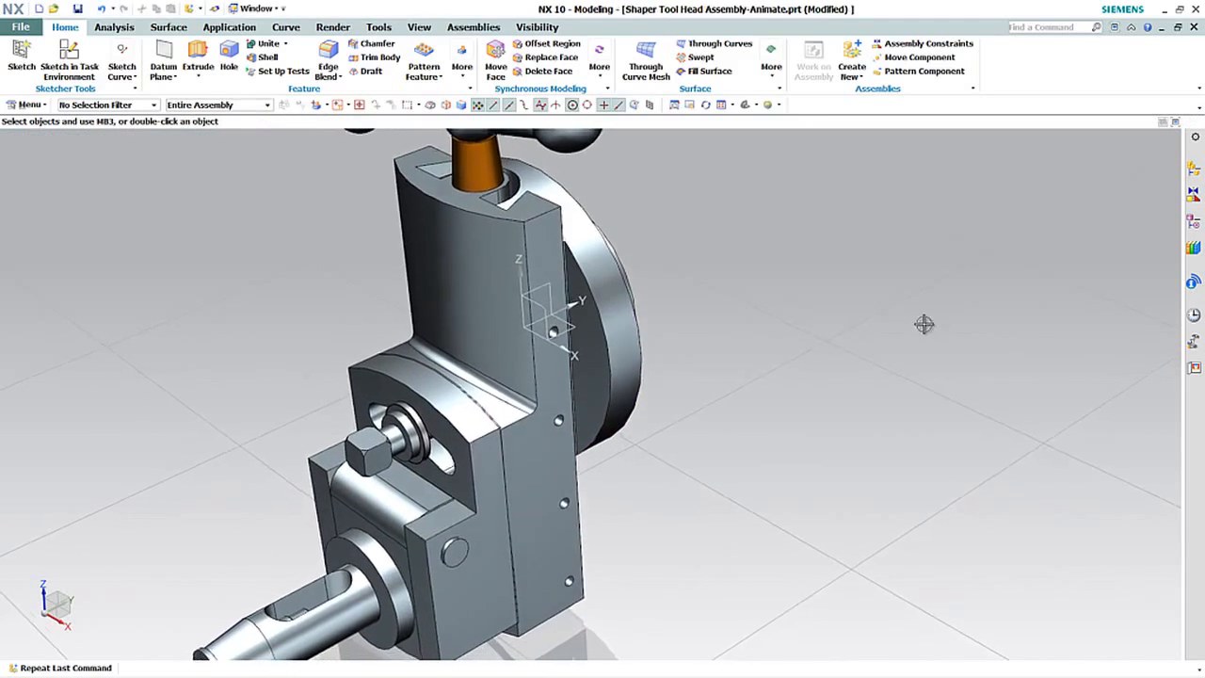
Make the Guide component the work part and show the surrounding components with See-Thru Original Color Shell.
left_click(1193, 169)
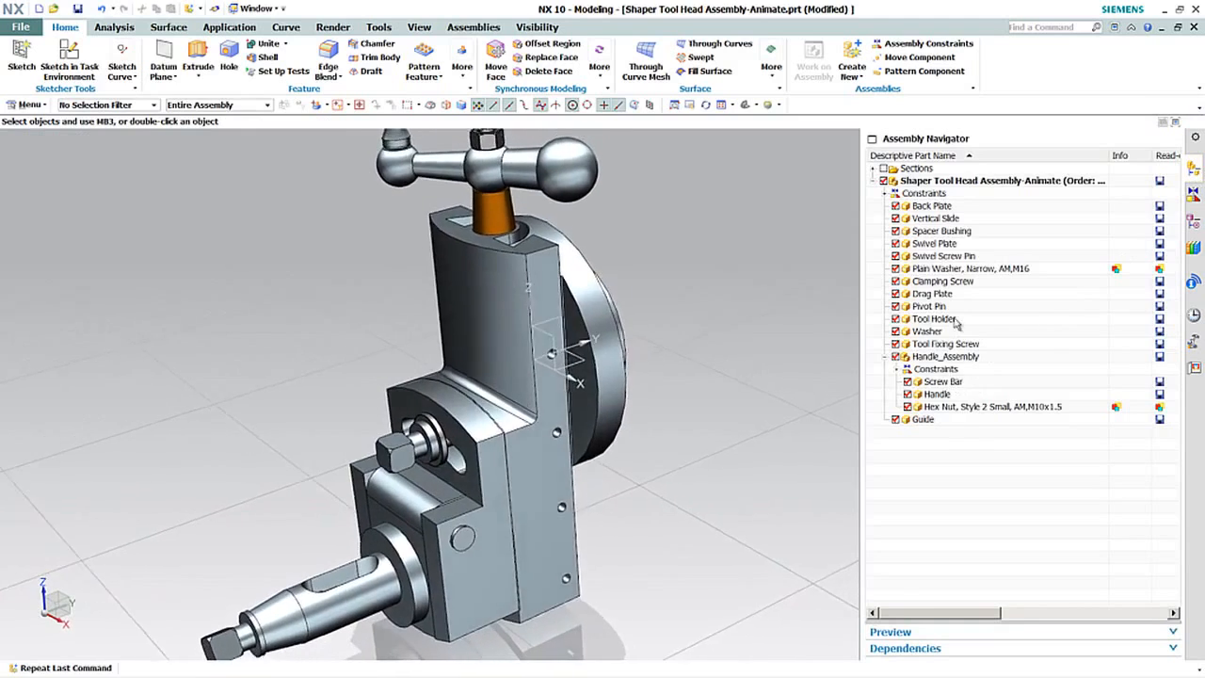
double_click(922, 420)
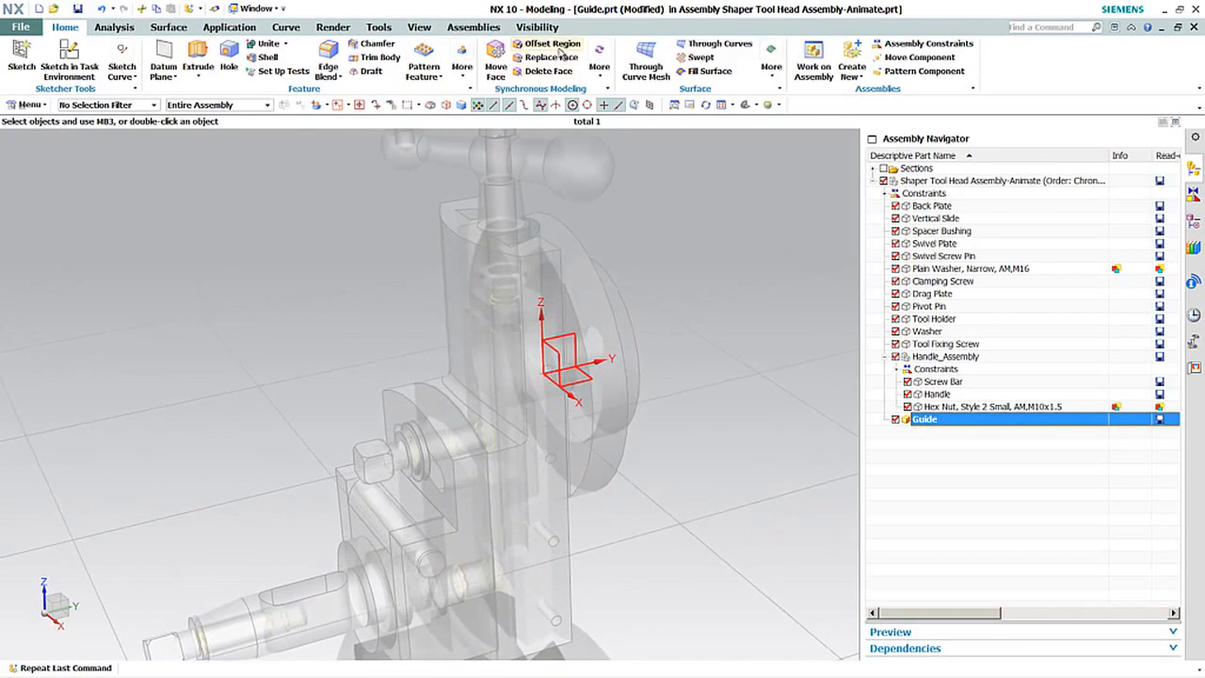
left_click(538, 27)
left_click(372, 51)
scroll(581, 261, "up", 2)
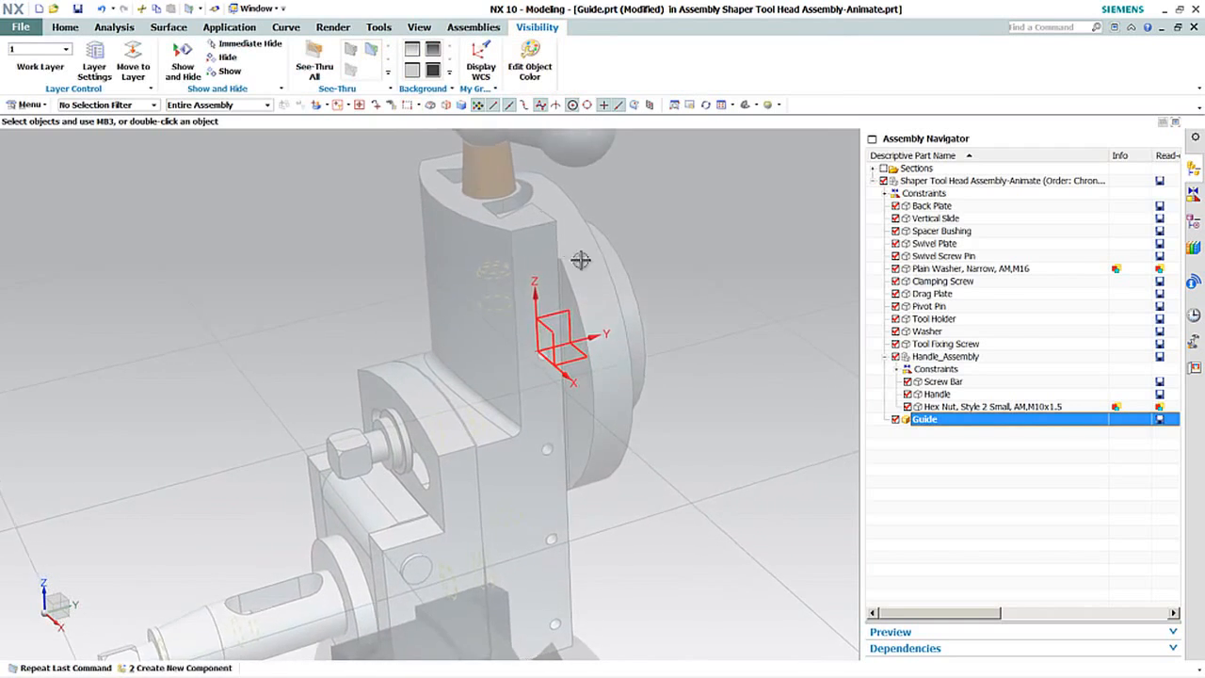
middle_click_drag(581, 261, 624, 341)
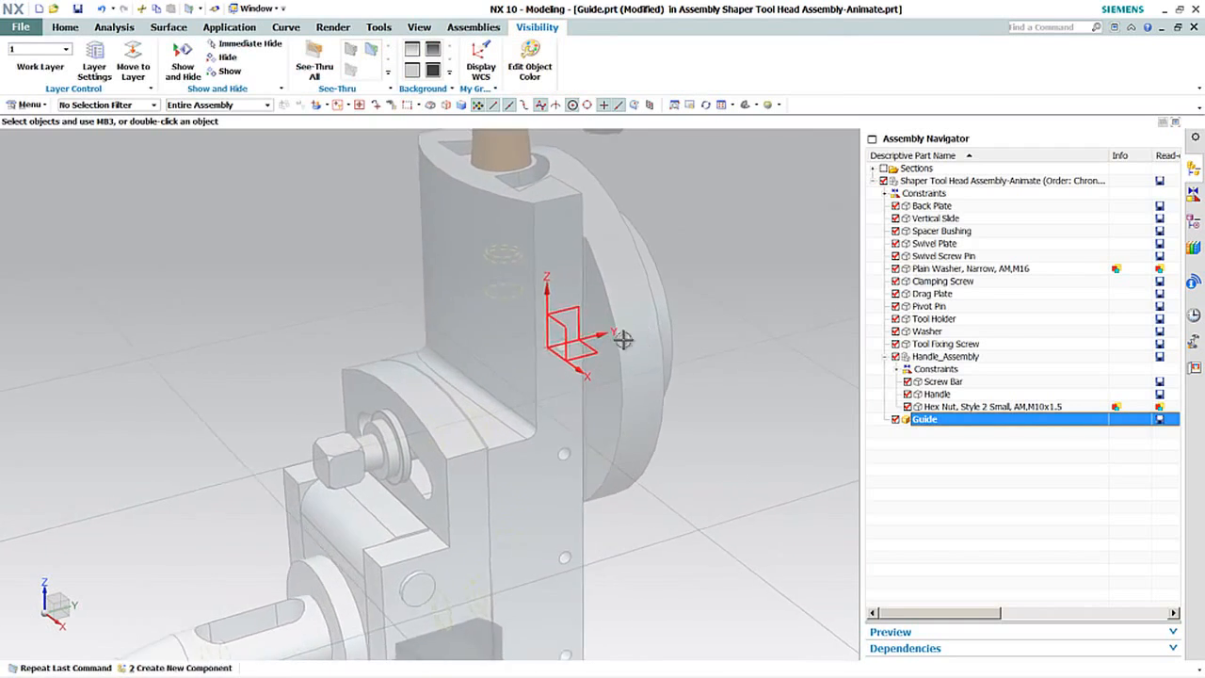
Hide the datum coordinate system of the Guide part.
left_click(1192, 218)
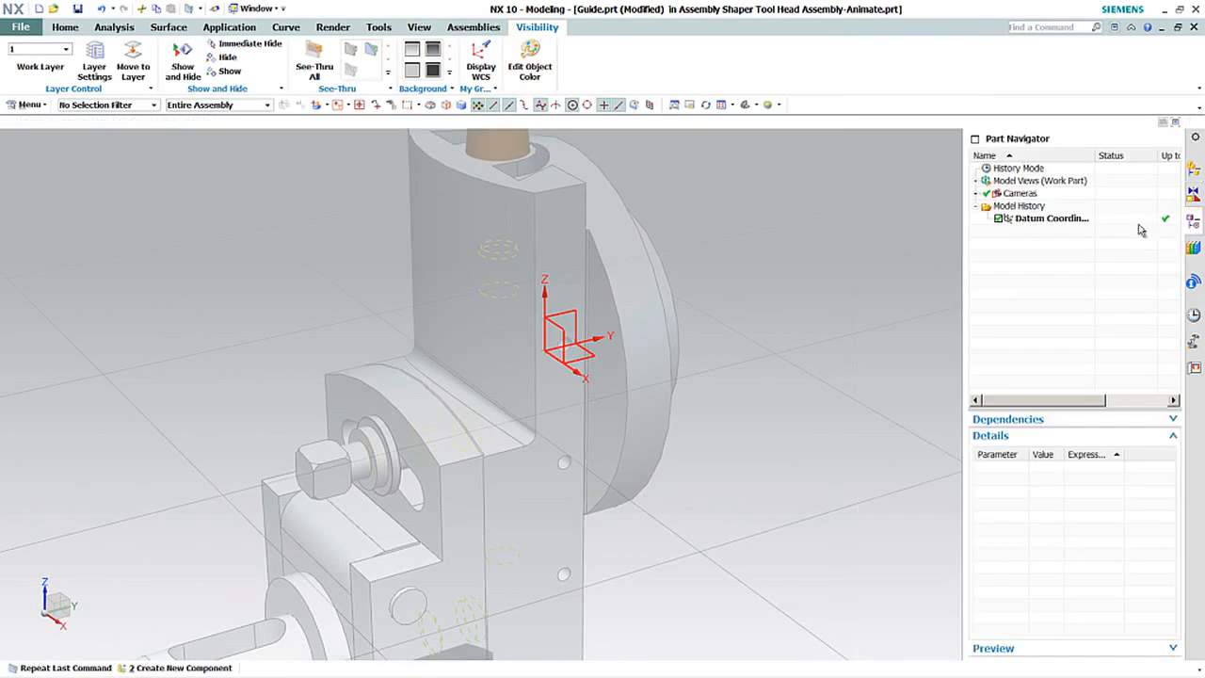
right_click(1065, 222)
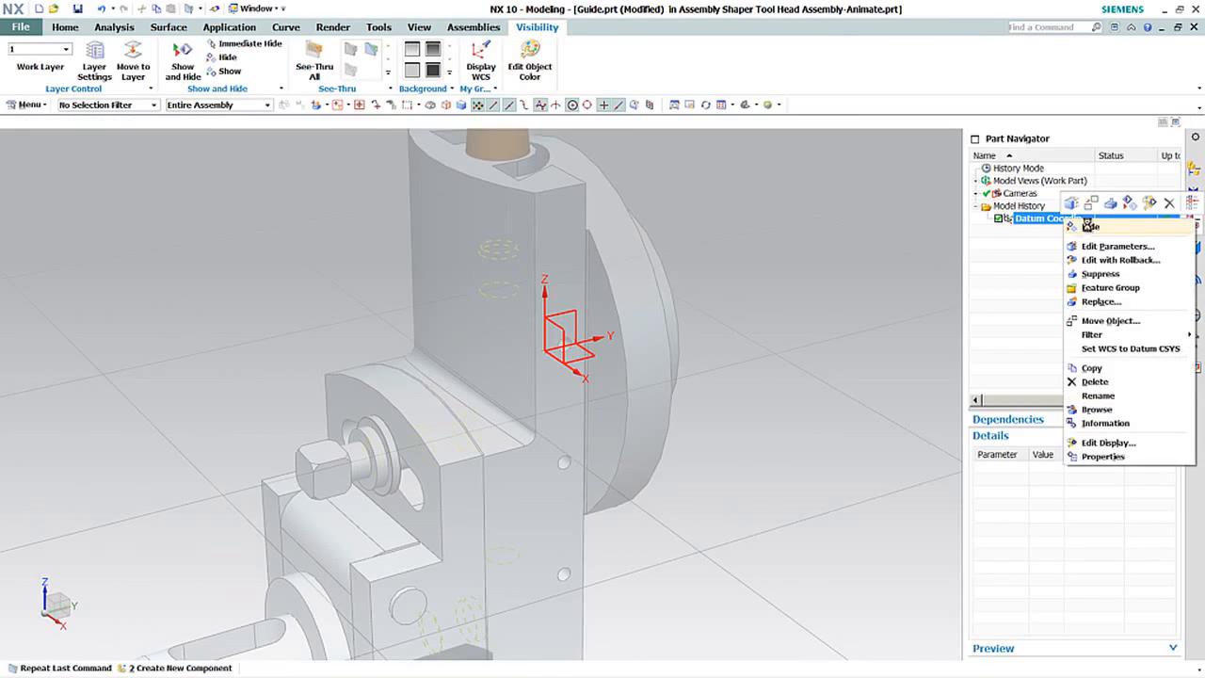
left_click(1087, 226)
middle_click_drag(796, 269, 414, 235)
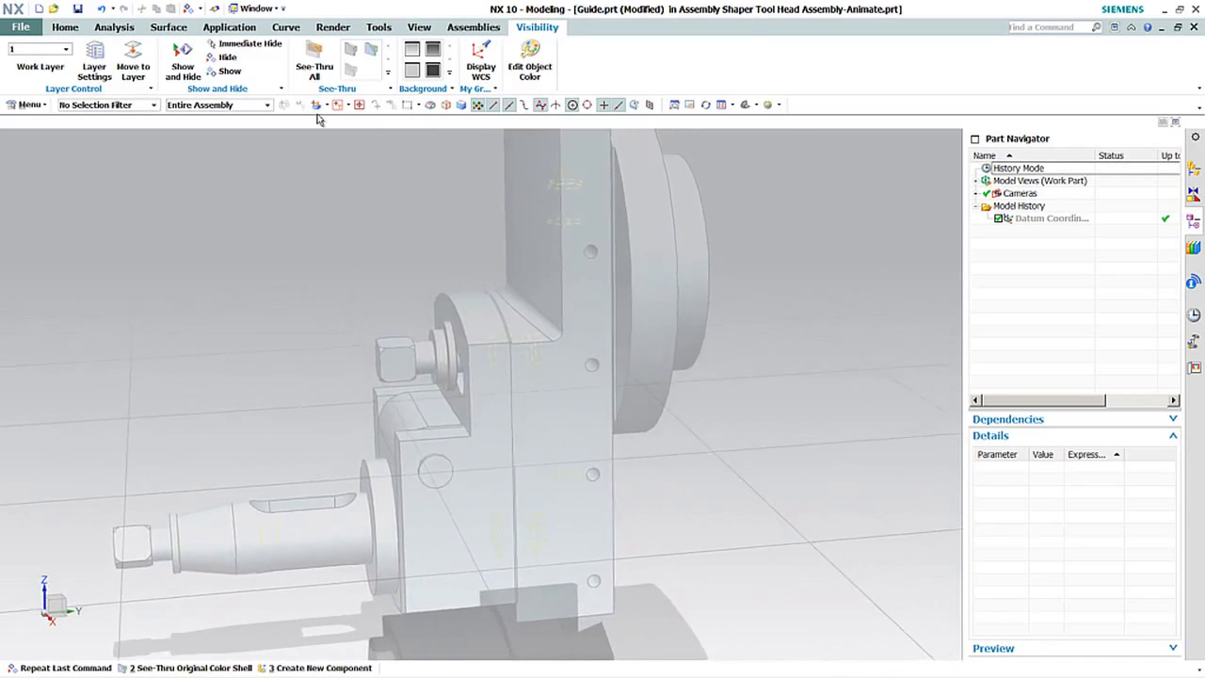
Start a task-environment sketch on the vertical slide's side face with the holes and draw a rectangle about 50 by 200 mm beside it.
left_click(66, 30)
left_click(74, 64)
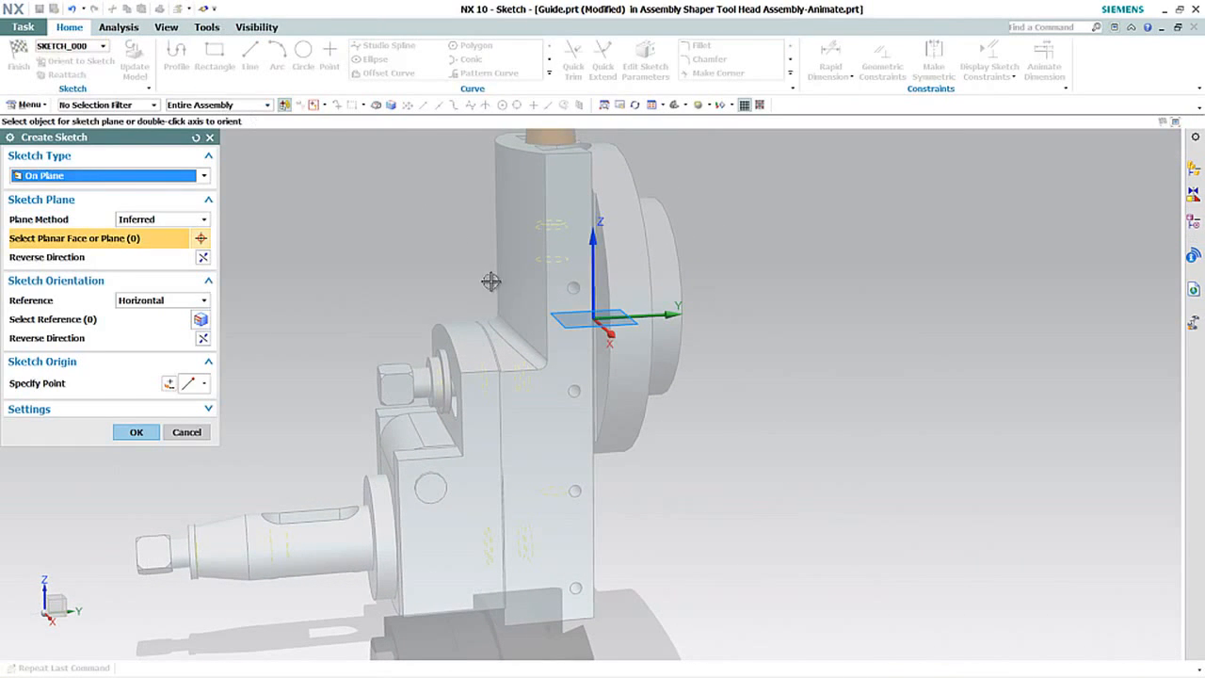
left_click(566, 348)
middle_click(383, 194)
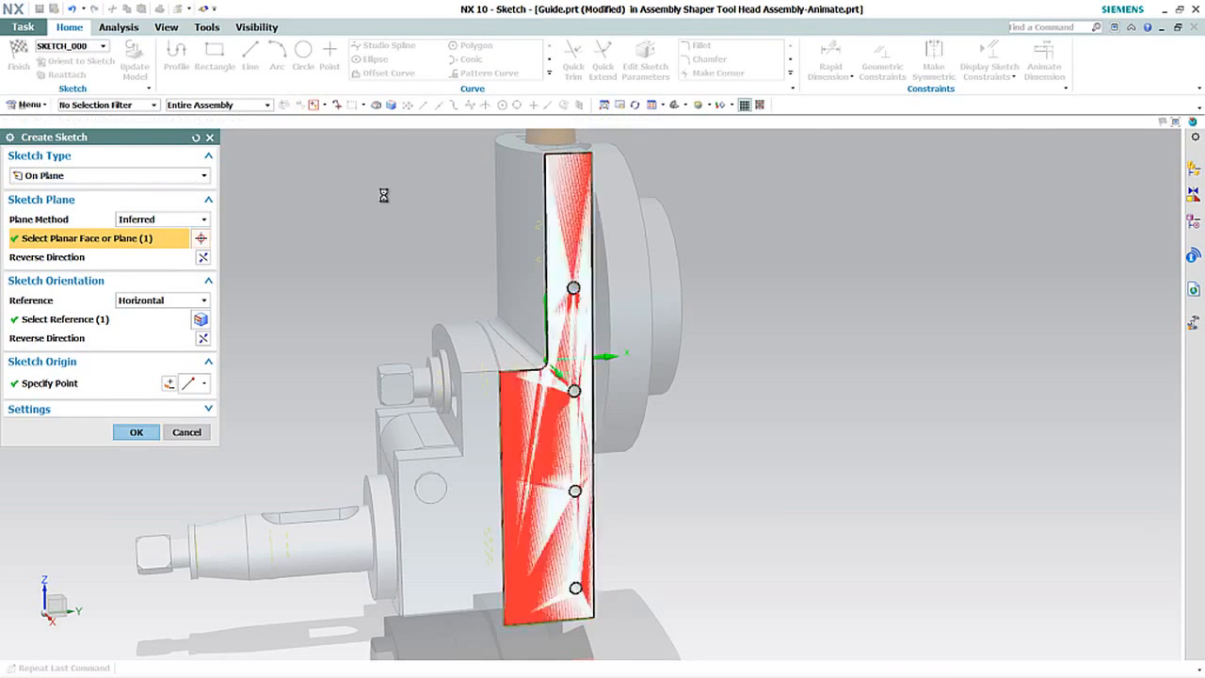
key("Home")
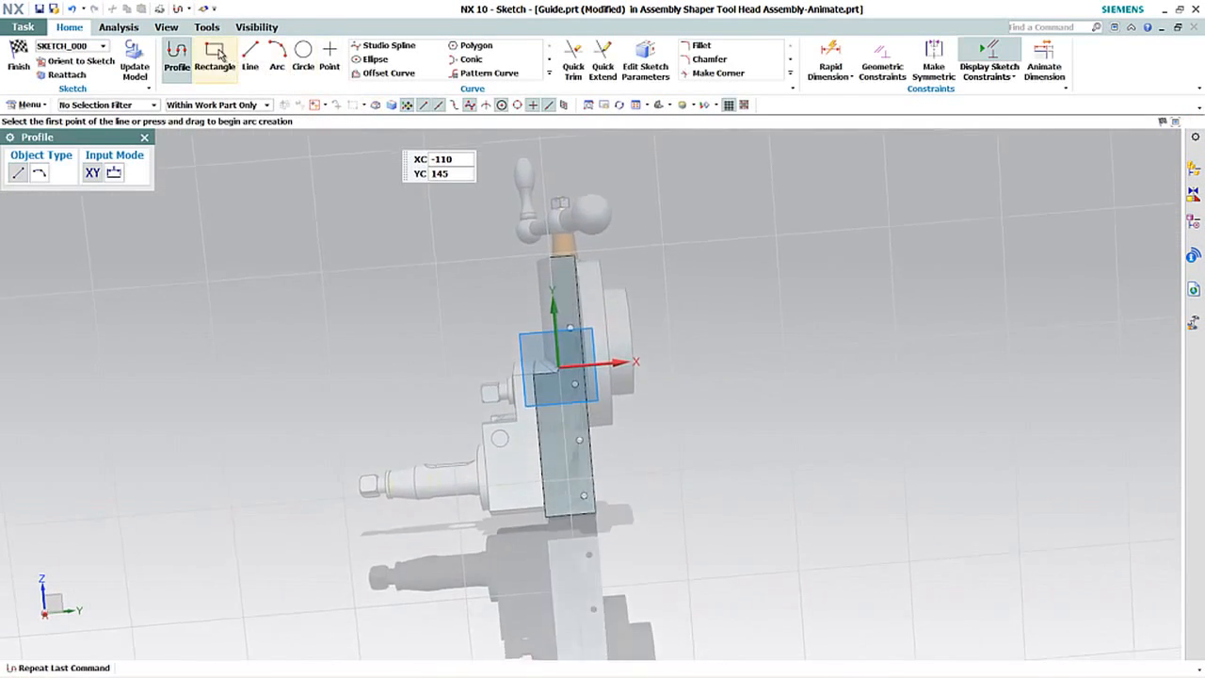
left_click(215, 58)
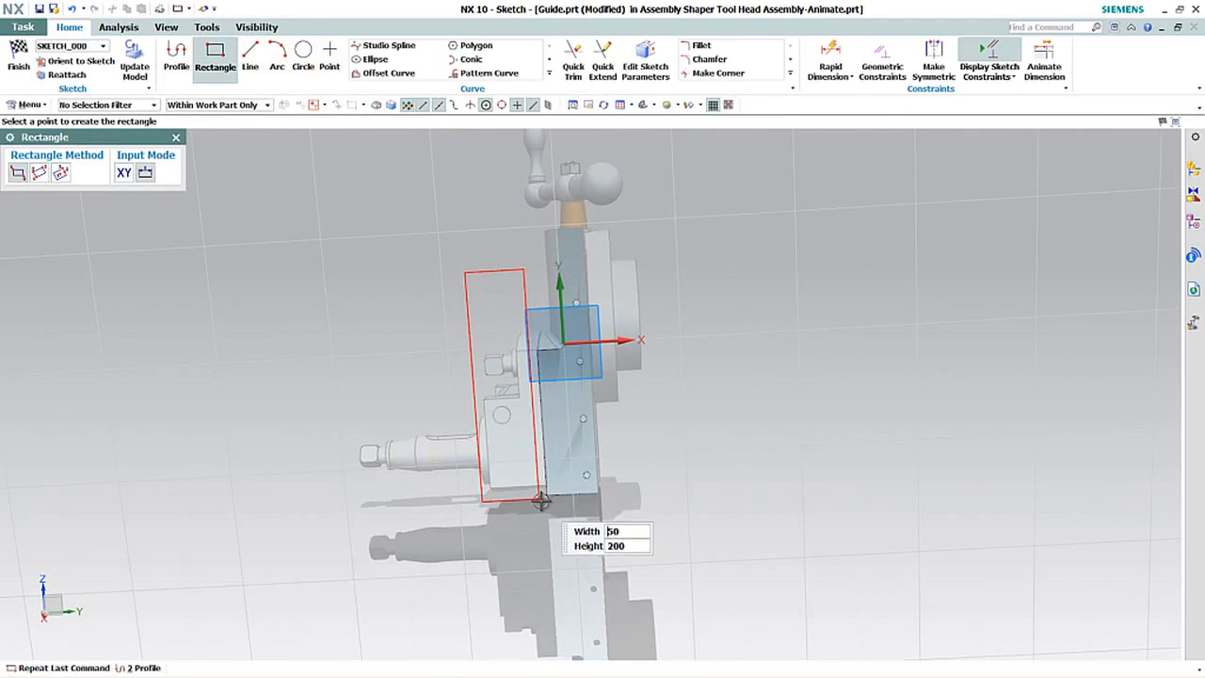
left_click(541, 501)
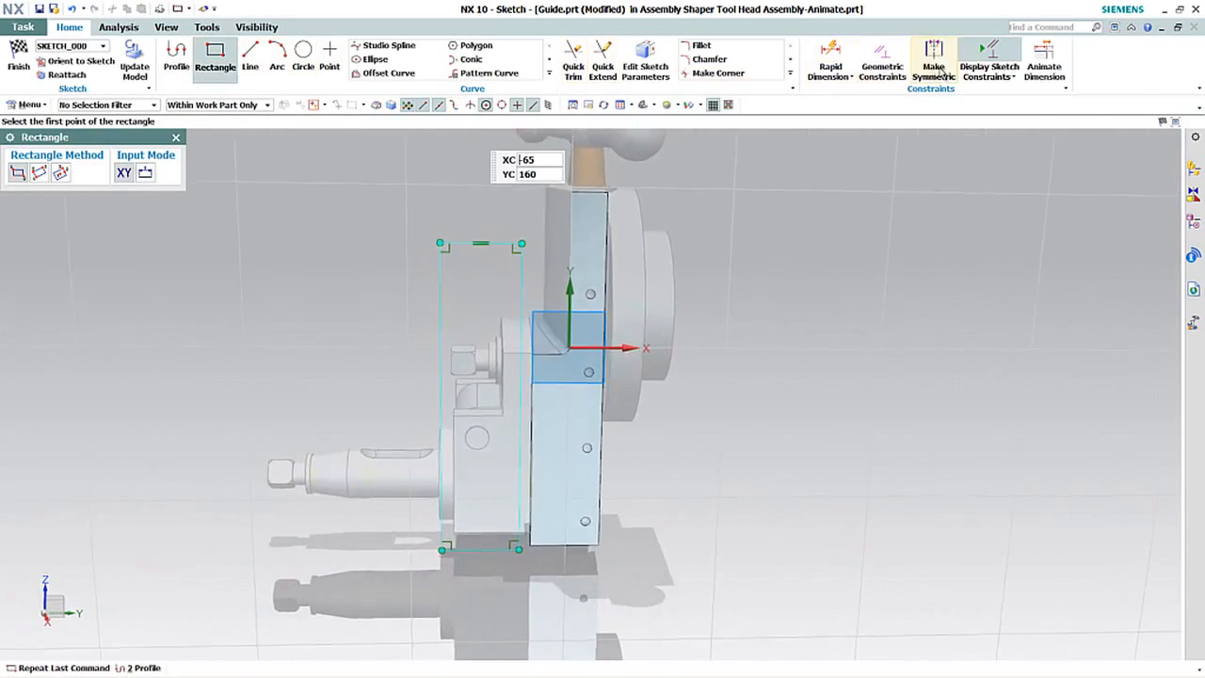
Make the rectangle's long side nearest the slide collinear with the rear vertical edge of the slide's side face.
left_click(882, 66)
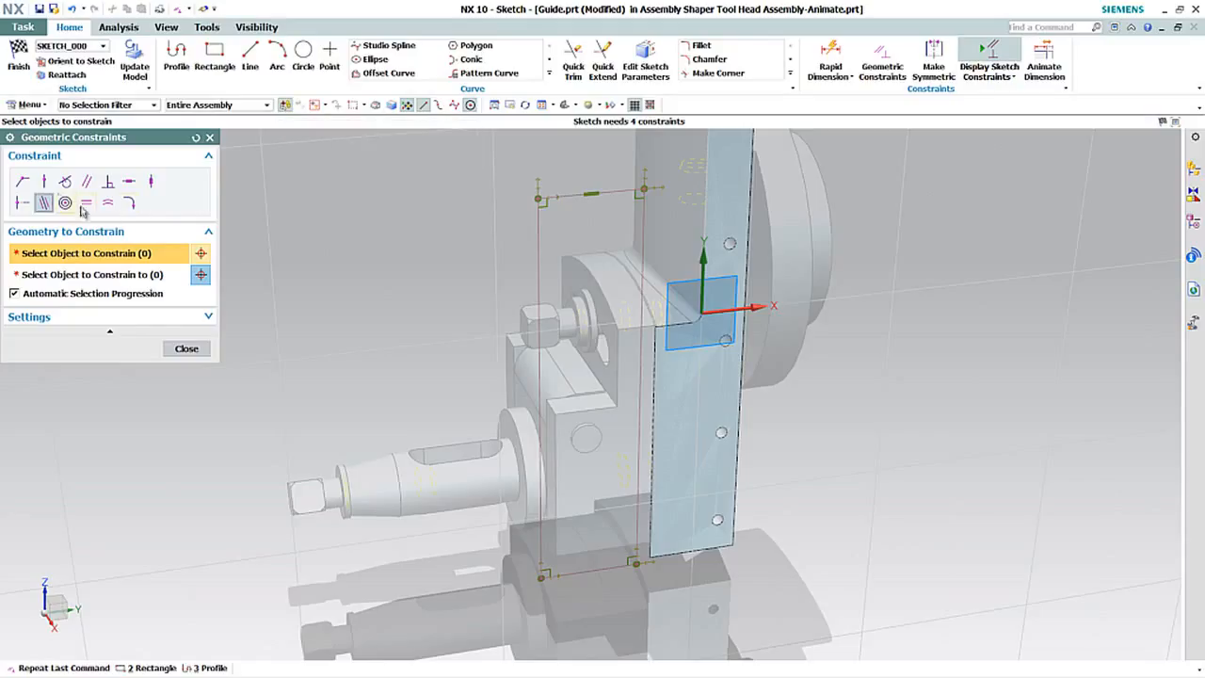
middle_click_drag(657, 241, 640, 248, "shift")
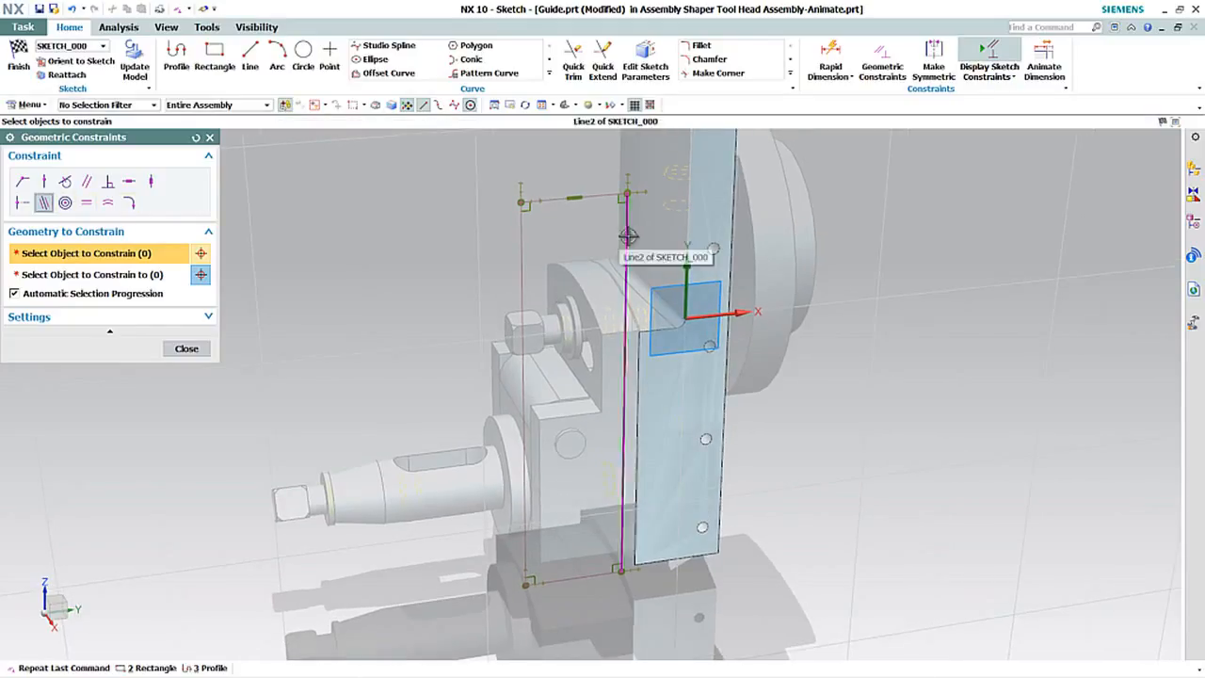
left_click(628, 235)
scroll(649, 216, "up", 5)
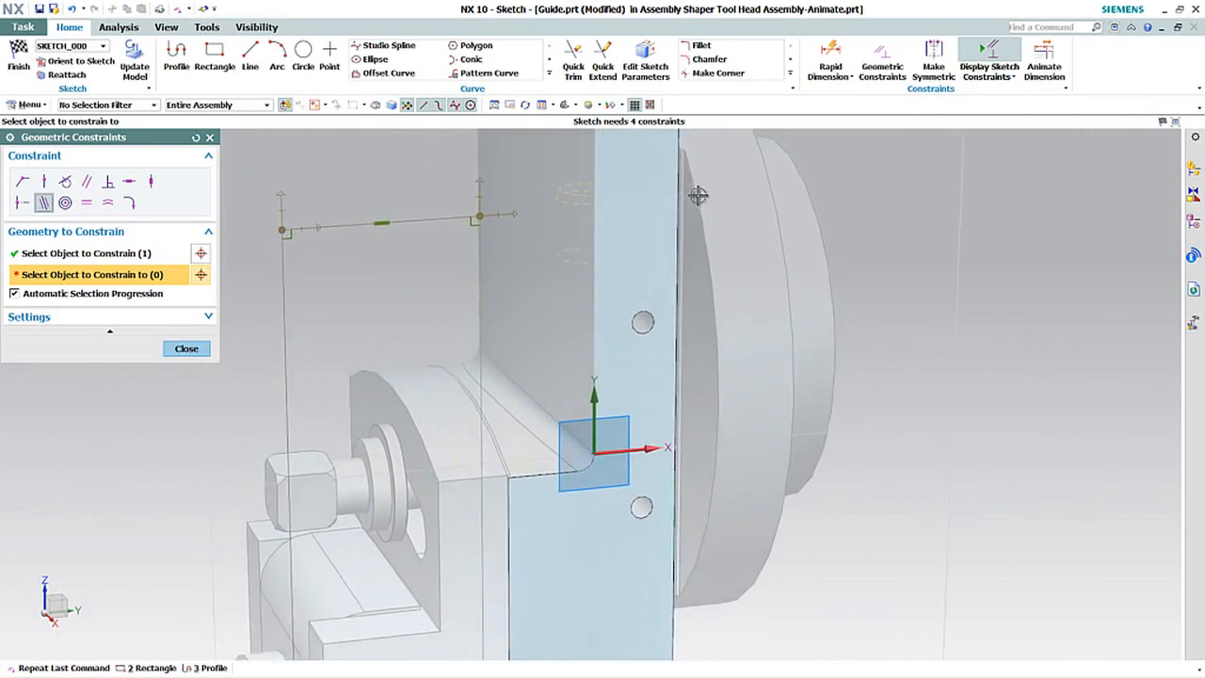
left_click(668, 203)
mouse_move(682, 245)
middle_mouse_down()
mouse_move(700, 285)
mouse_move(734, 274)
mouse_move(638, 258)
mouse_move(648, 256)
mouse_move(674, 438)
mouse_move(670, 510)
middle_mouse_up()
Make the rectangle's bottom line collinear with the bottom edge of the slide's side face.
left_click(670, 509)
scroll(673, 510, "up", 4)
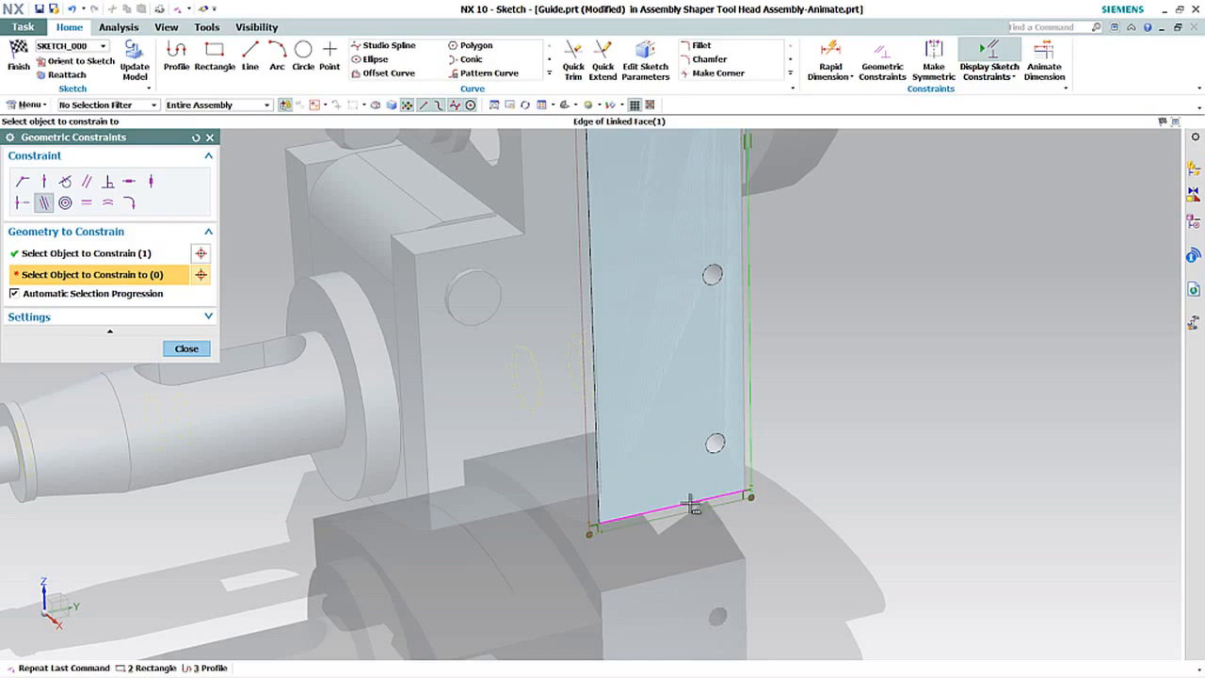
left_click(691, 506)
left_click(768, 526)
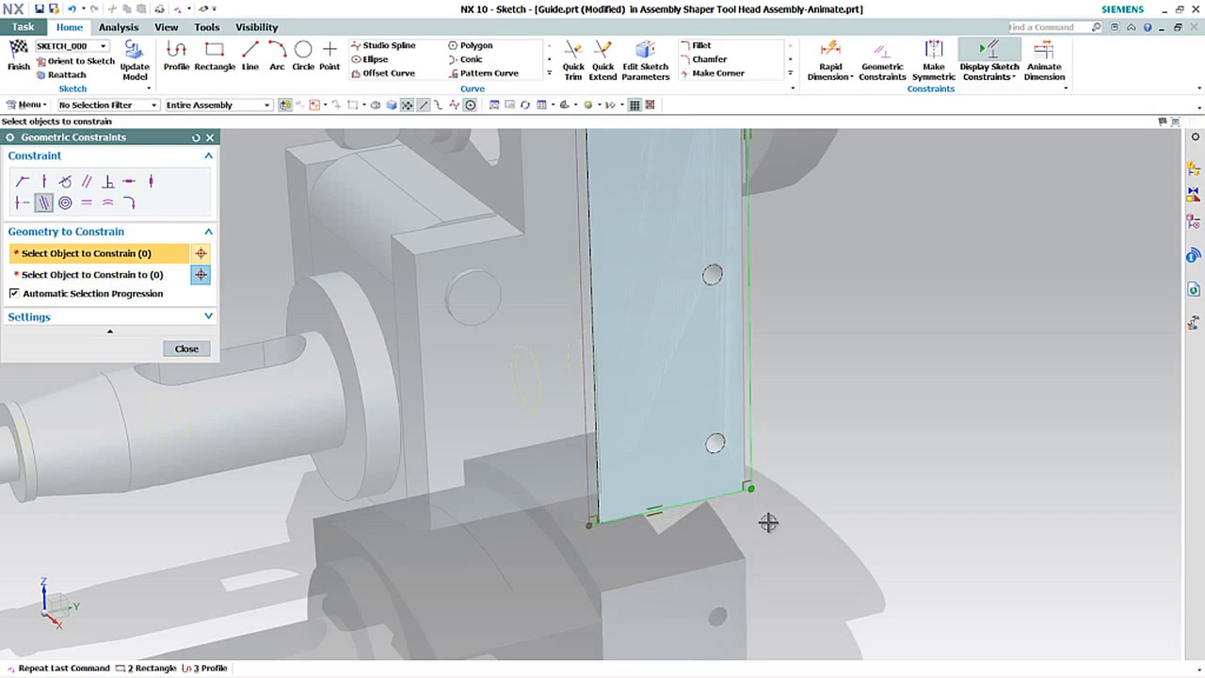
middle_click_drag(766, 518, 586, 199)
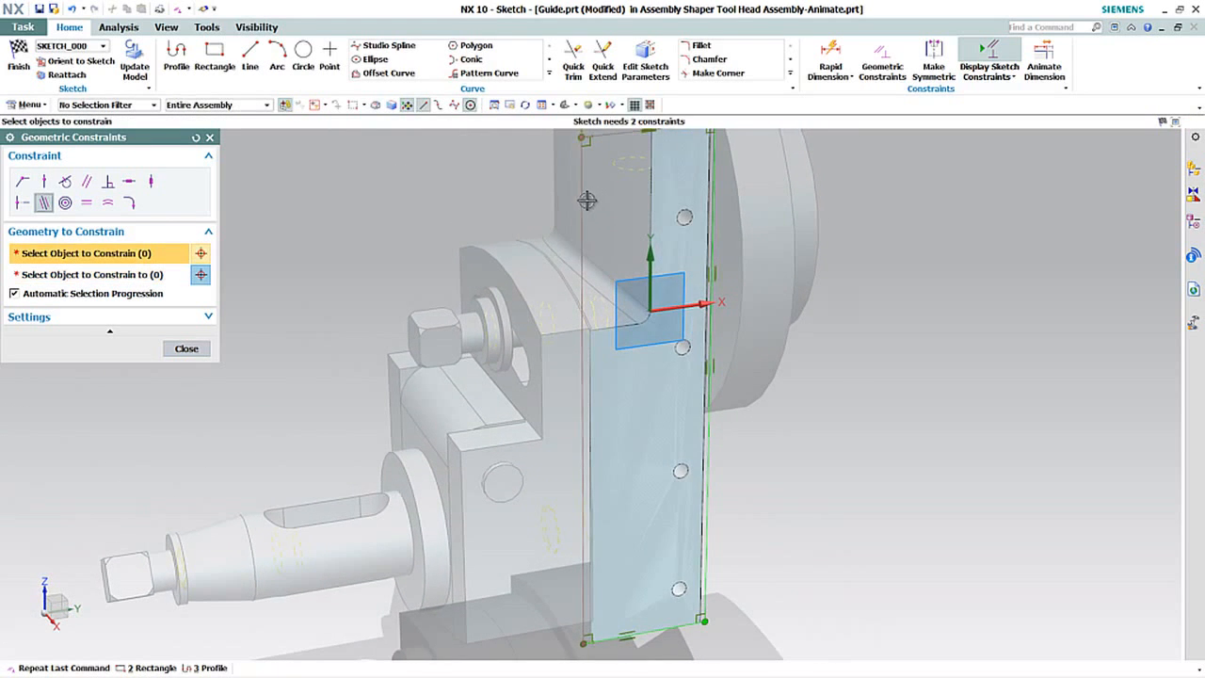
Make the rectangle's remaining long side collinear with the vertical slide's upper front edge and end the constraining.
left_click(585, 201)
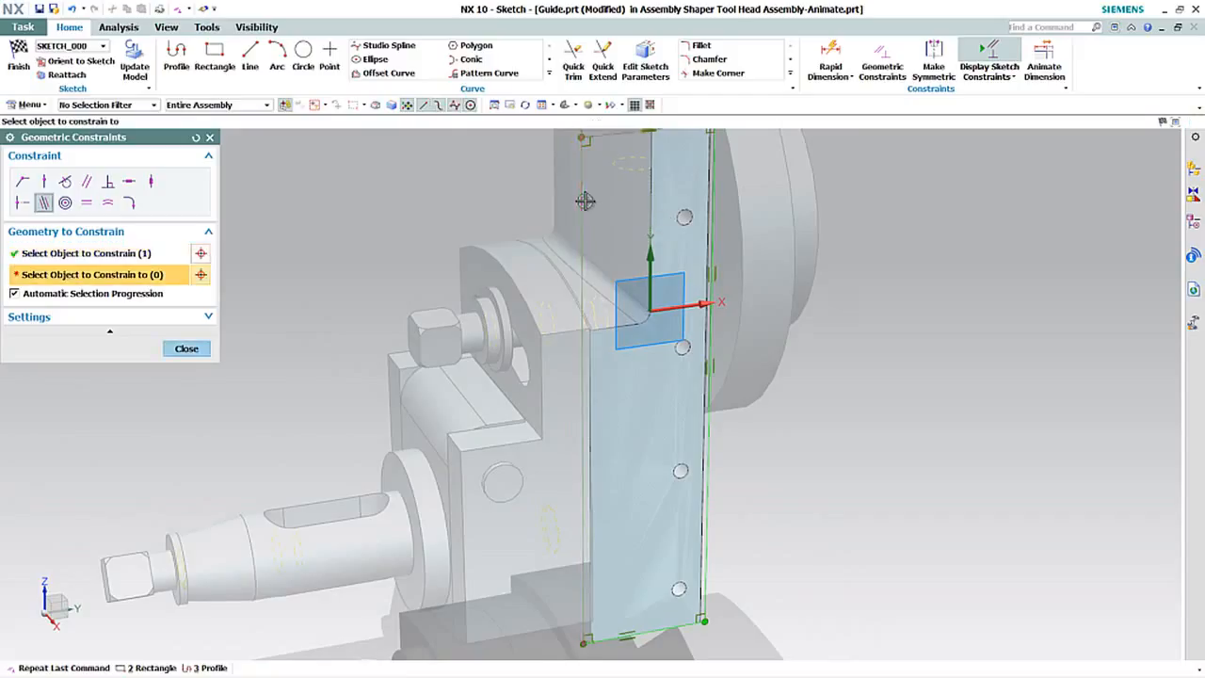
left_click(651, 203)
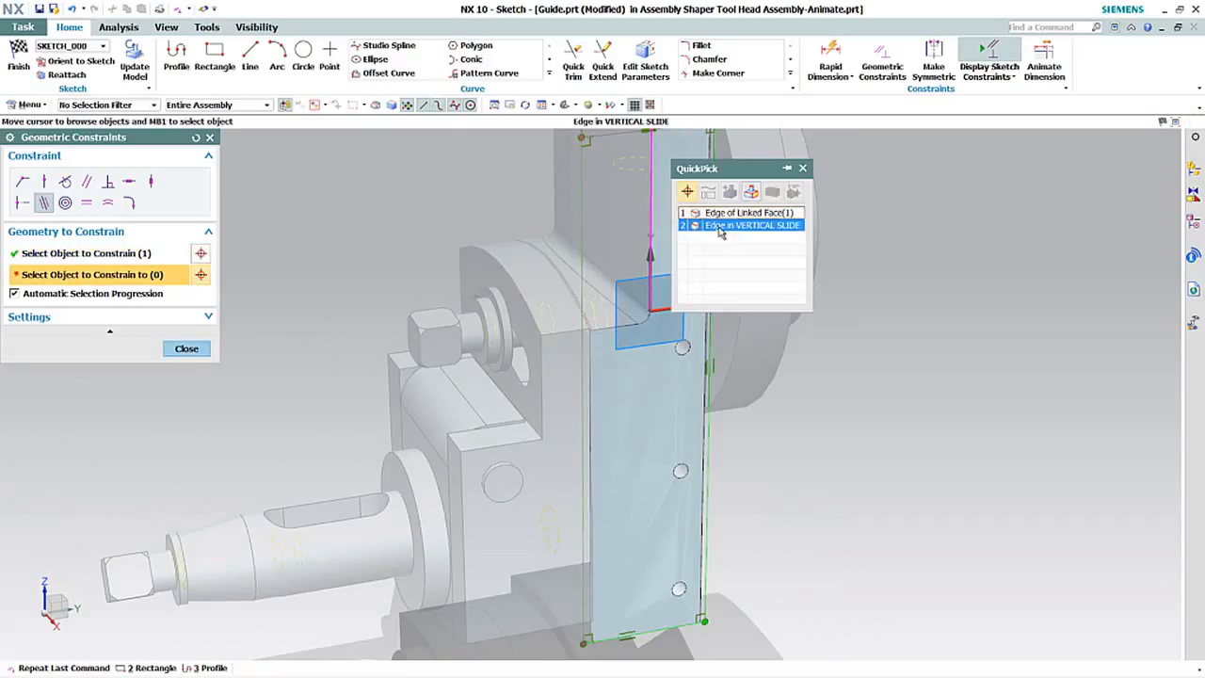
left_click(727, 227)
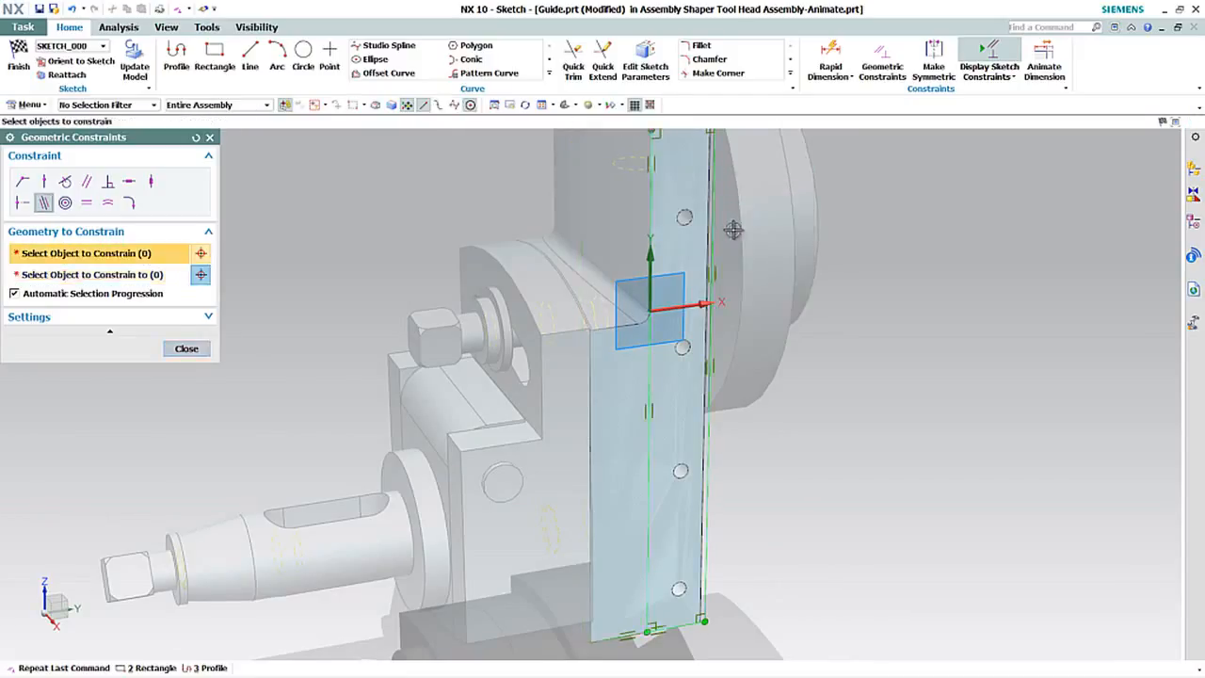
middle_click_drag(727, 227, 267, 309)
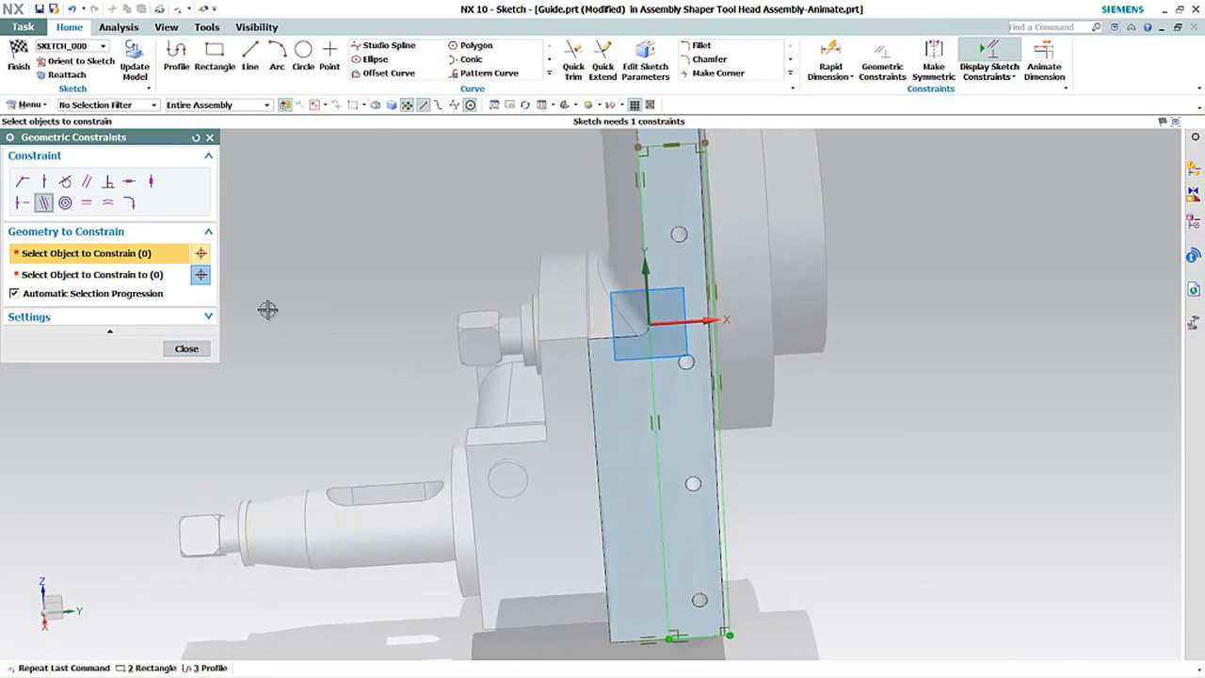
left_click(186, 348)
Lower the rectangle's top line to just above the uppermost hole and finish the sketch.
mouse_move(458, 336)
middle_mouse_down()
mouse_move(649, 404)
mouse_move(712, 214)
mouse_move(684, 216)
middle_mouse_up()
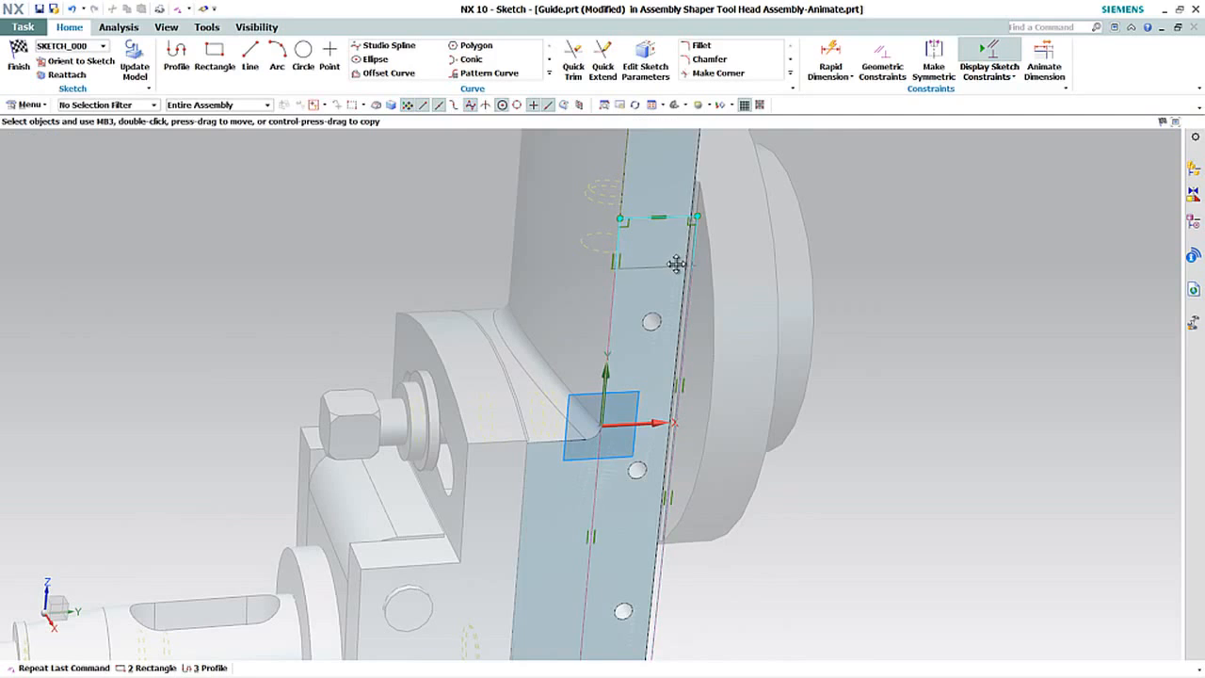
middle_click_drag(675, 264, 442, 282)
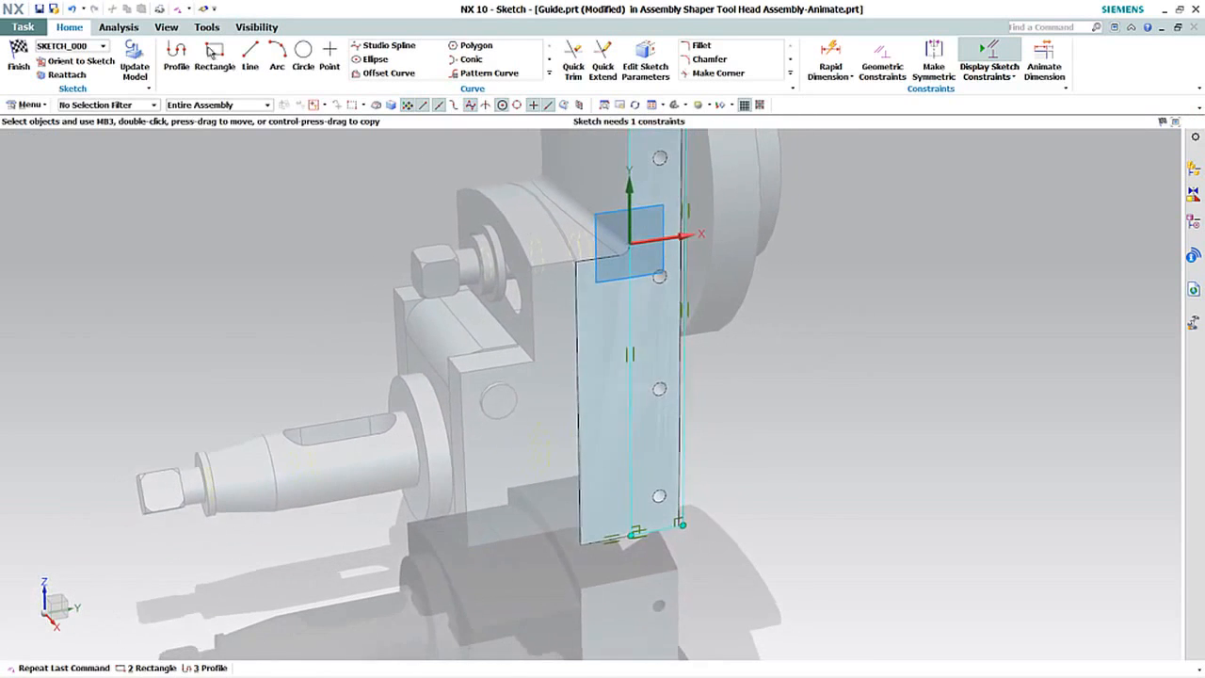
left_click(19, 53)
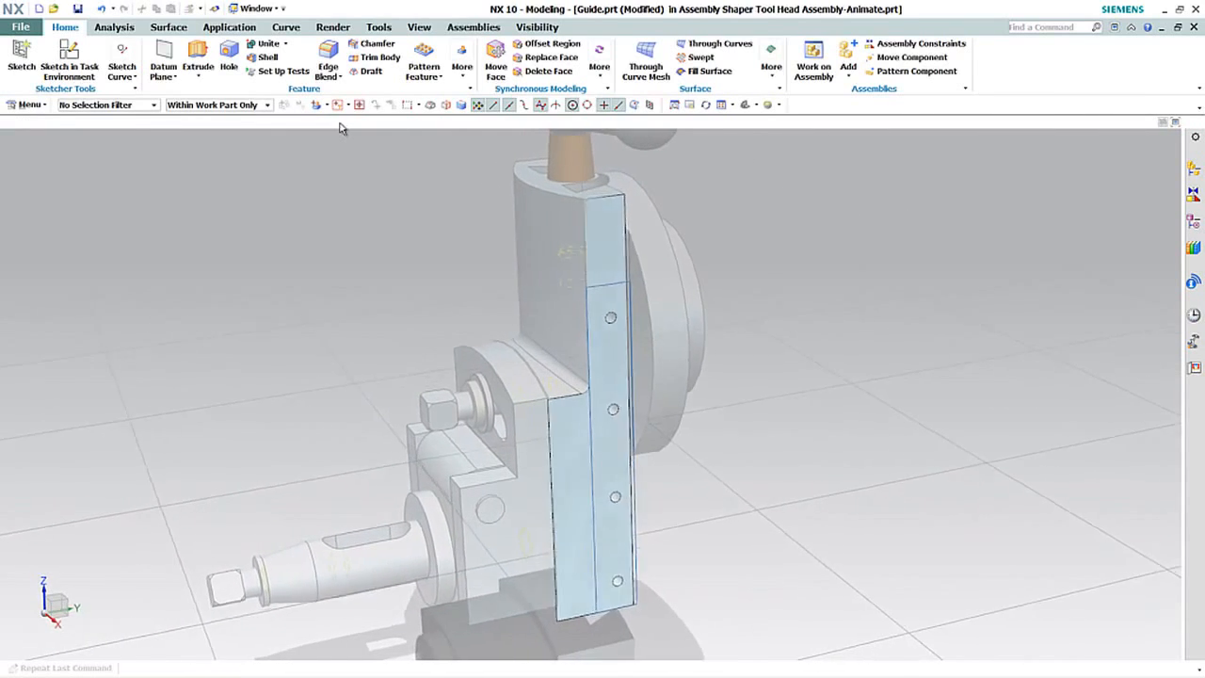
Extrude the sketched rectangle 15 mm outward from the slide's side face as a separate body with no Boolean.
left_click(198, 54)
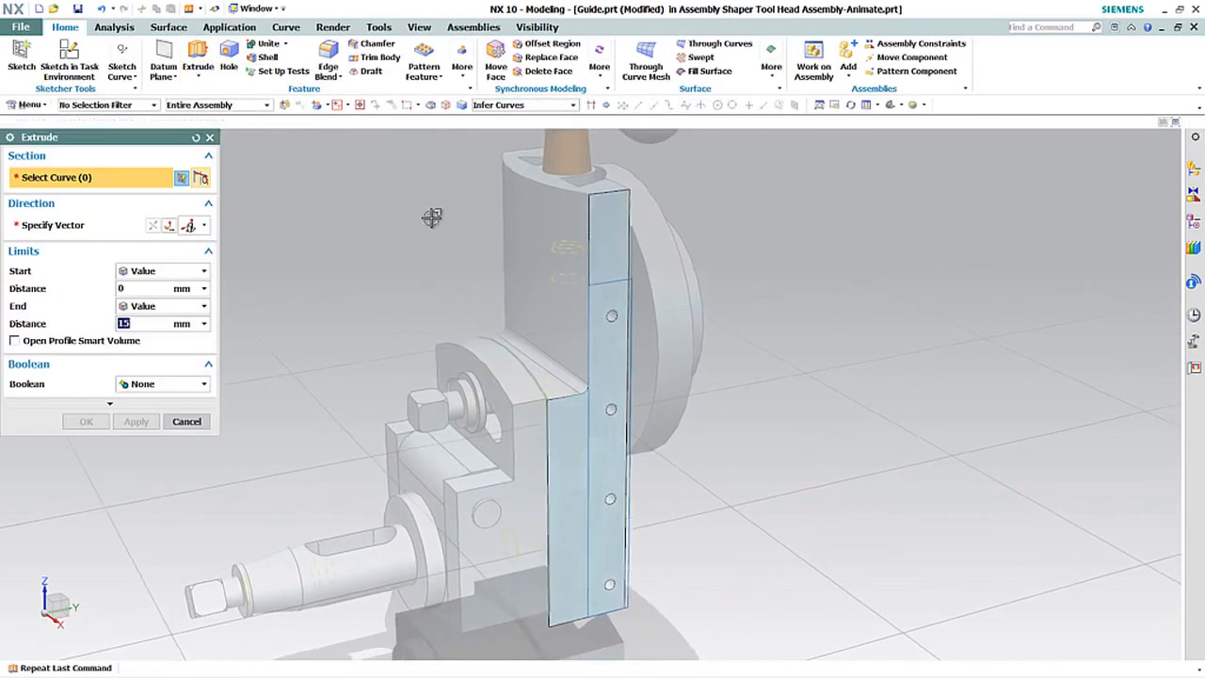
left_click(613, 276)
mouse_move(637, 317)
middle_mouse_down()
mouse_move(648, 398)
mouse_move(683, 424)
mouse_move(659, 372)
middle_mouse_up()
mouse_move(659, 372)
left_mouse_down()
mouse_move(713, 376)
mouse_move(640, 358)
mouse_move(671, 377)
mouse_move(654, 371)
left_mouse_up()
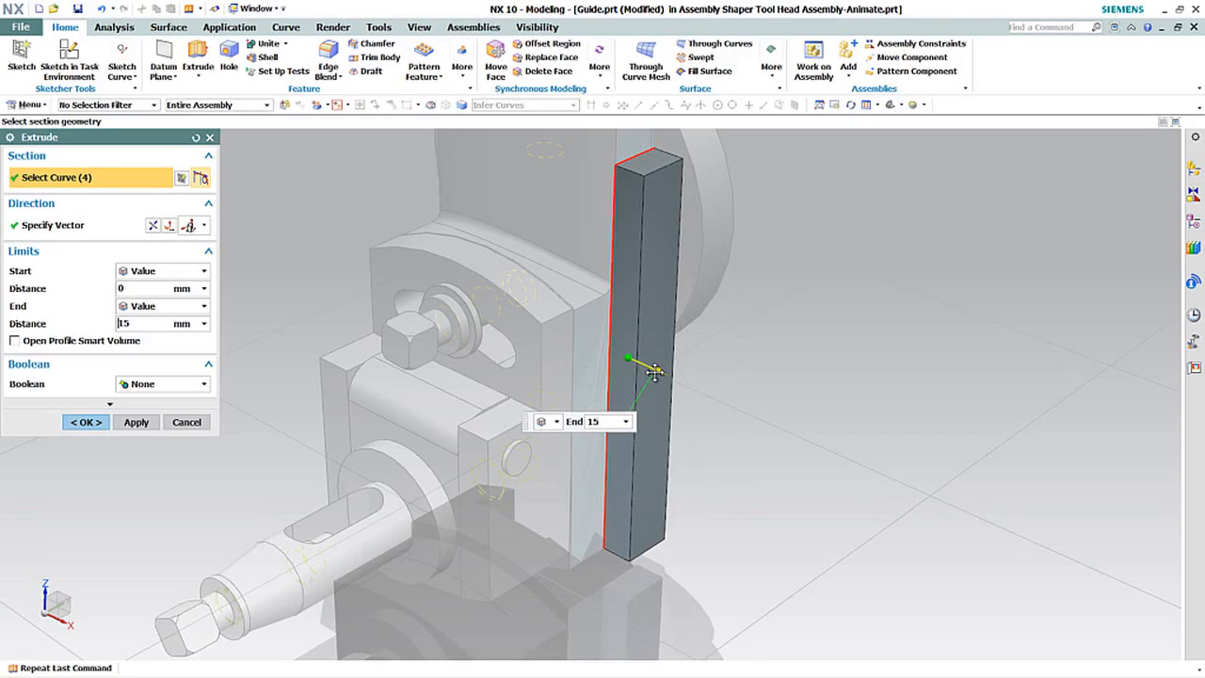
scroll(654, 373, "up", 2)
middle_click_drag(437, 388, 412, 393)
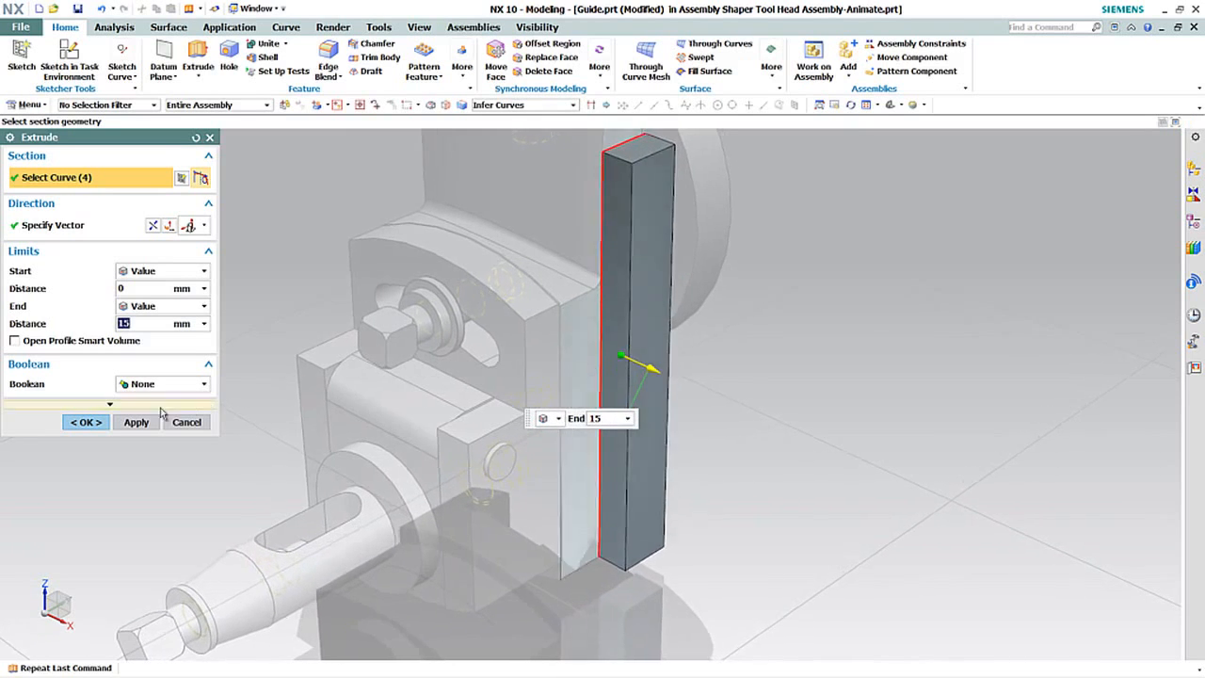
left_click(86, 421)
middle_click_drag(112, 419, 902, 336)
right_click(902, 336)
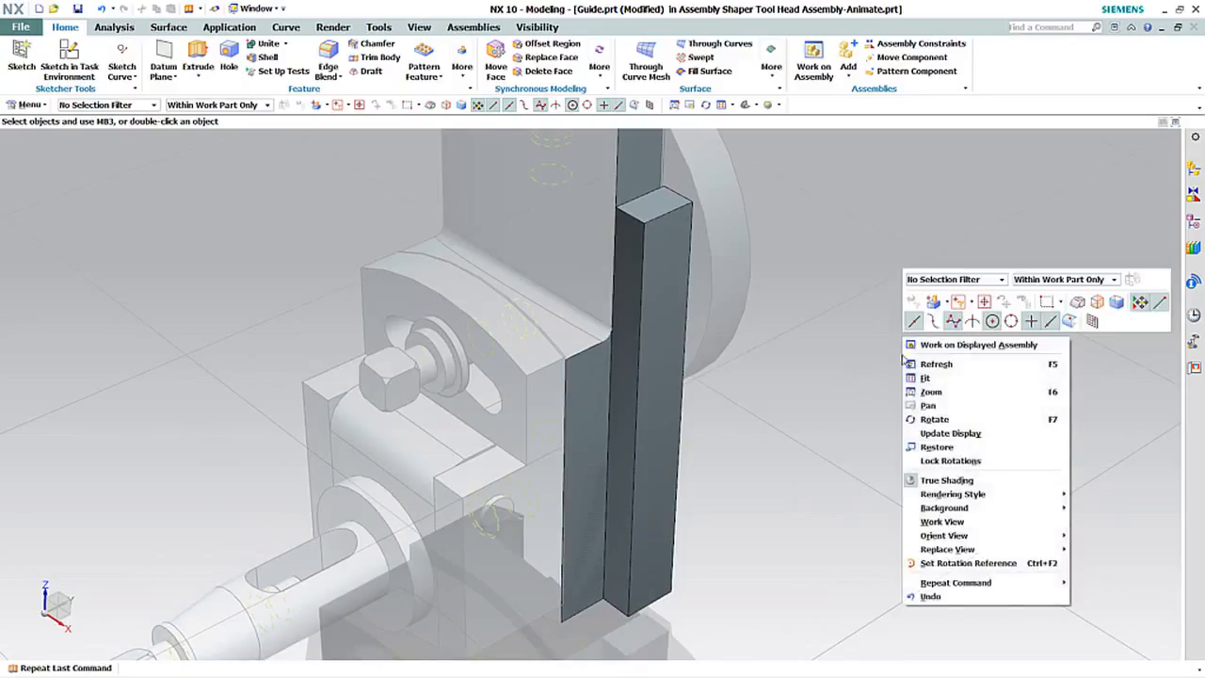
left_click(839, 317)
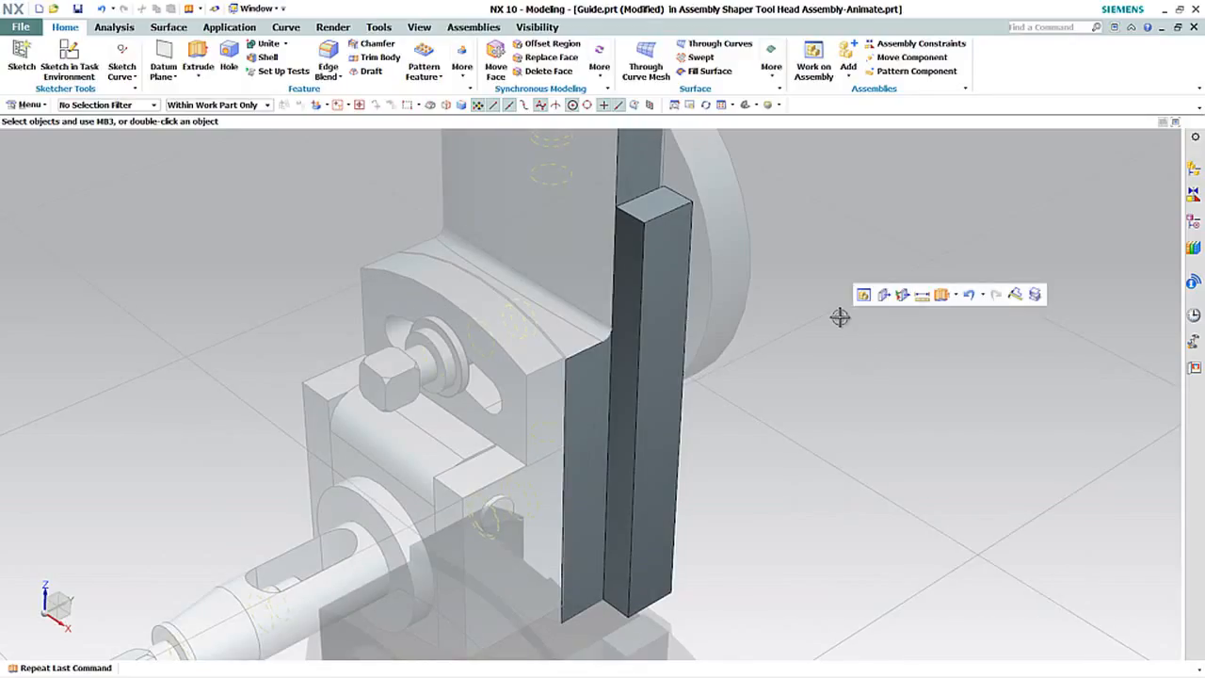
middle_click_drag(828, 336, 825, 336, "shift")
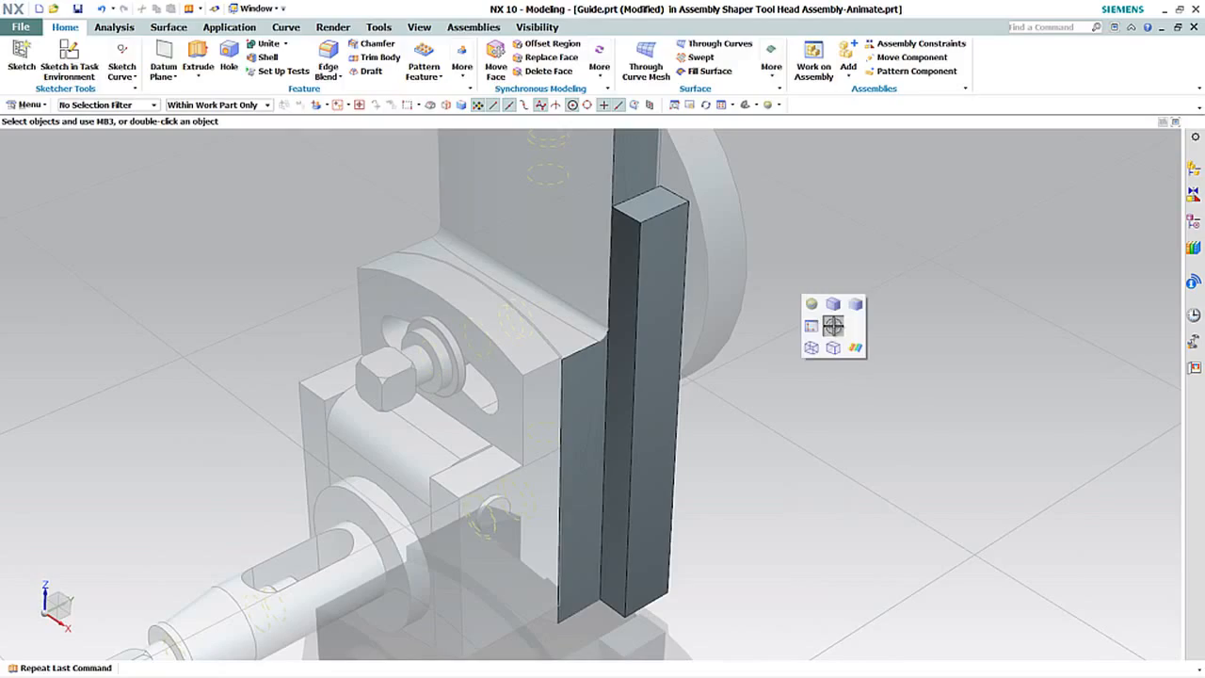
Show the model in static wireframe and start a hole series with its position sketch on the guide's outer face.
right_click_drag(813, 346, 812, 345)
middle_click_drag(812, 345, 701, 143)
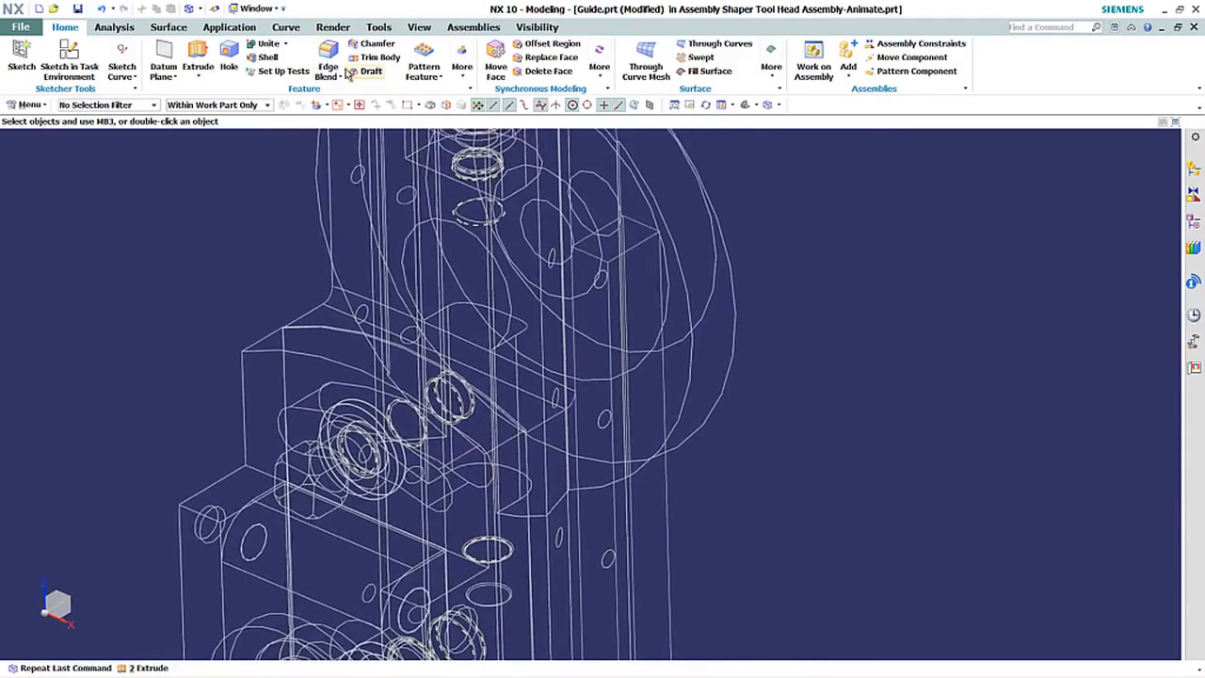
left_click(229, 59)
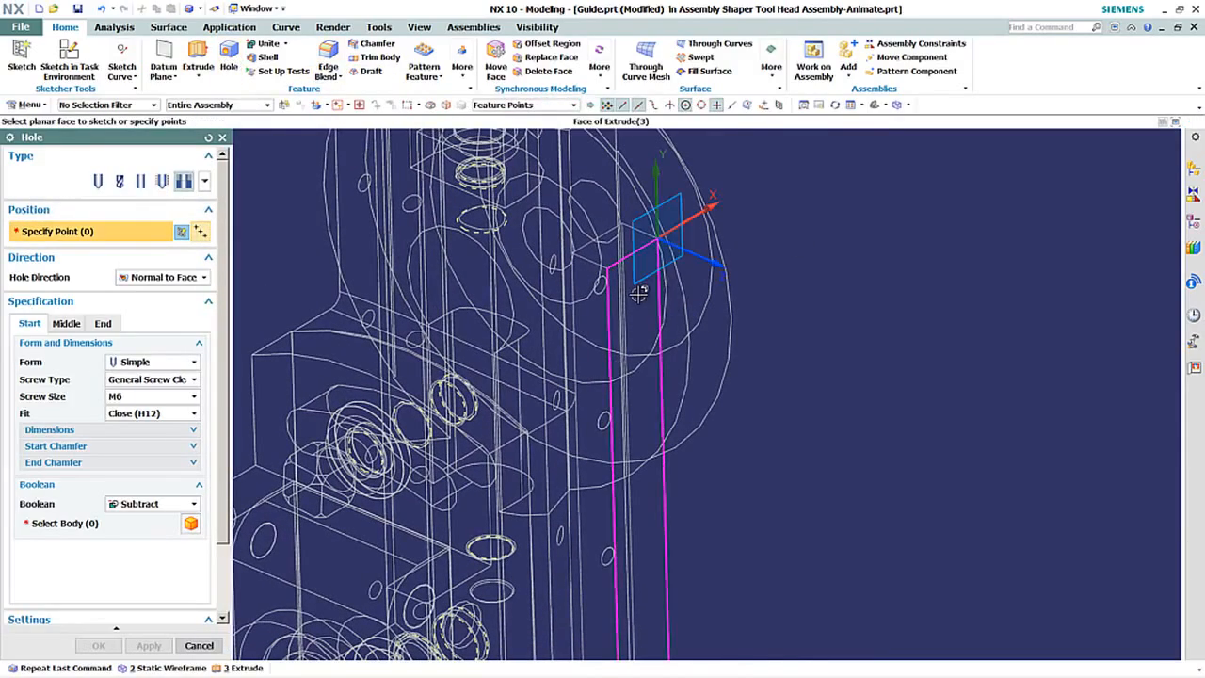
left_click(639, 297)
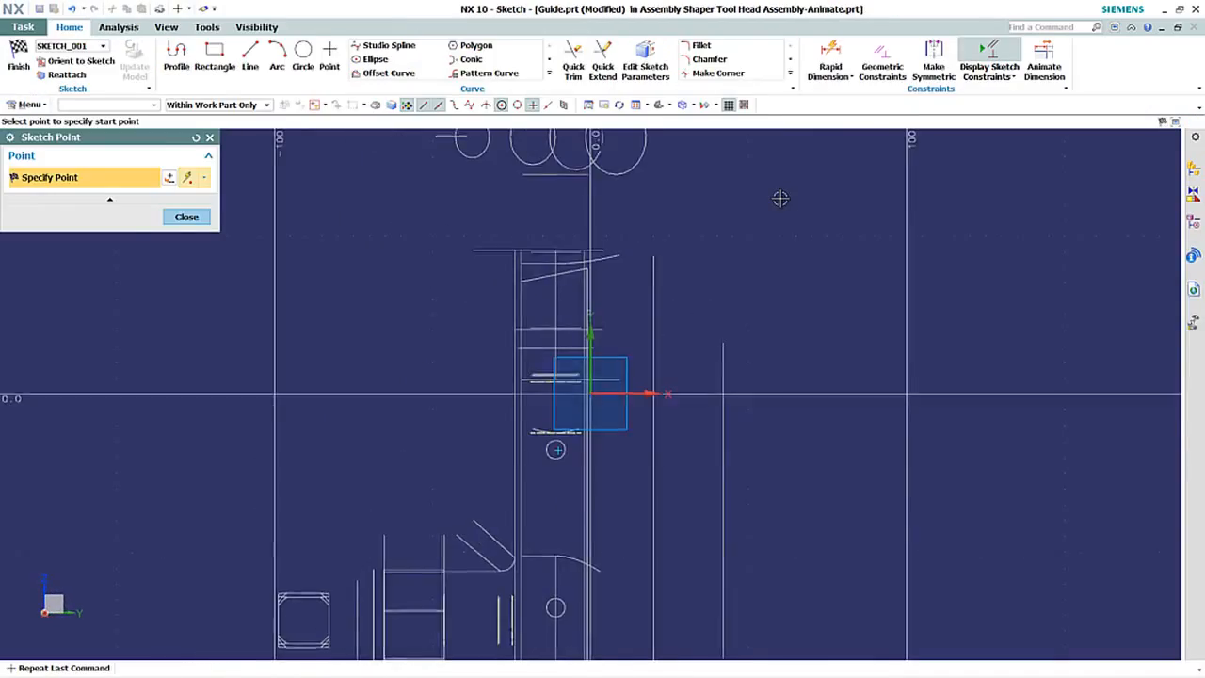
middle_click_drag(780, 197, 816, 190)
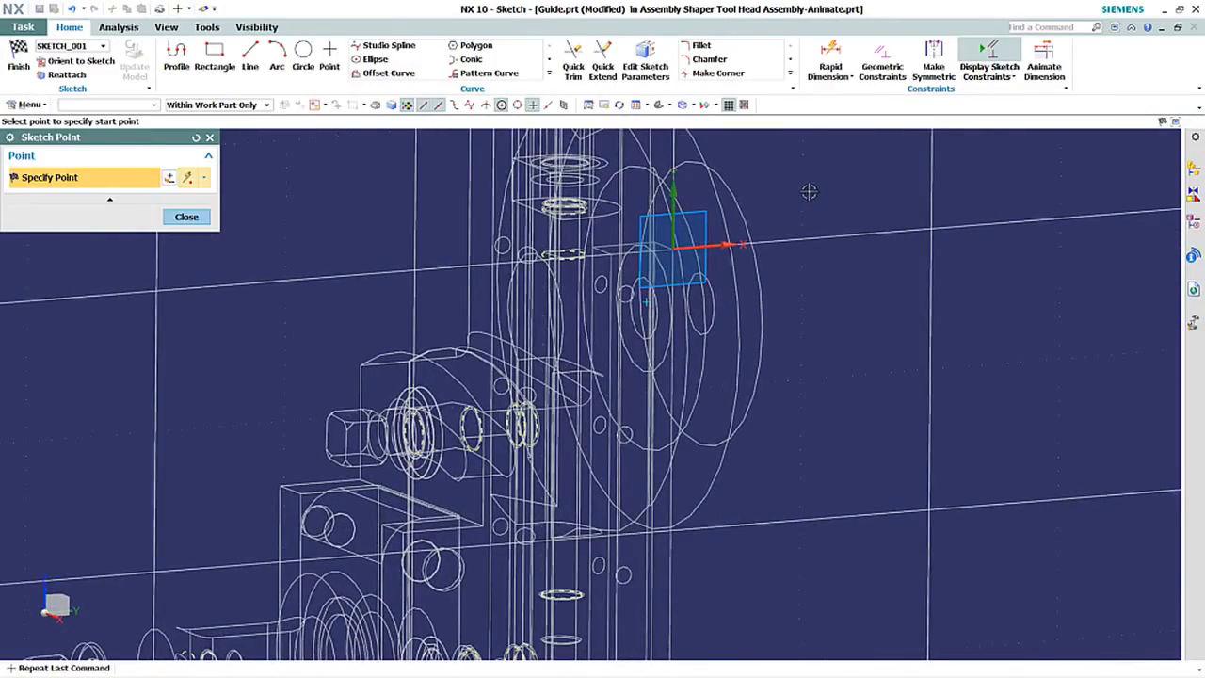
key("Escape")
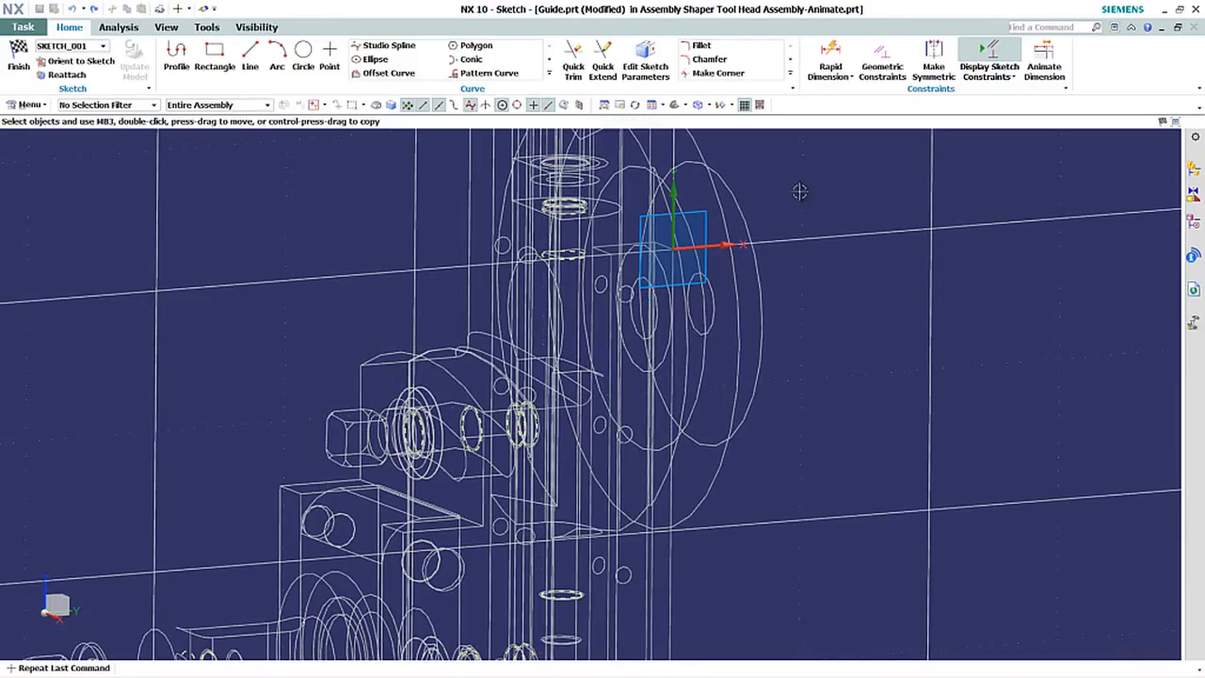
Place sketch points at the arc centres of the slide's existing side holes and end point placement.
left_click(330, 59)
mouse_move(527, 212)
middle_mouse_down()
mouse_move(649, 272)
mouse_move(627, 277)
mouse_move(639, 324)
mouse_move(631, 347)
middle_mouse_up()
scroll(649, 272, "up", 1)
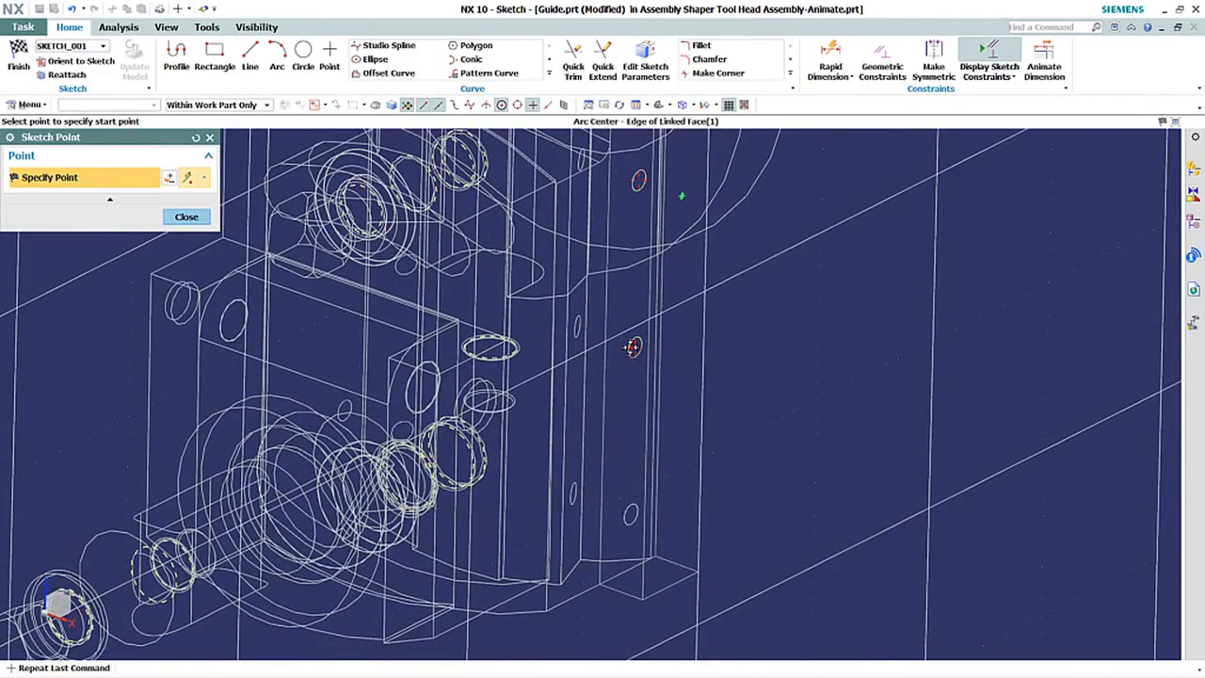
left_click(630, 513)
middle_click_drag(829, 364, 841, 298)
scroll(840, 298, "down", 2)
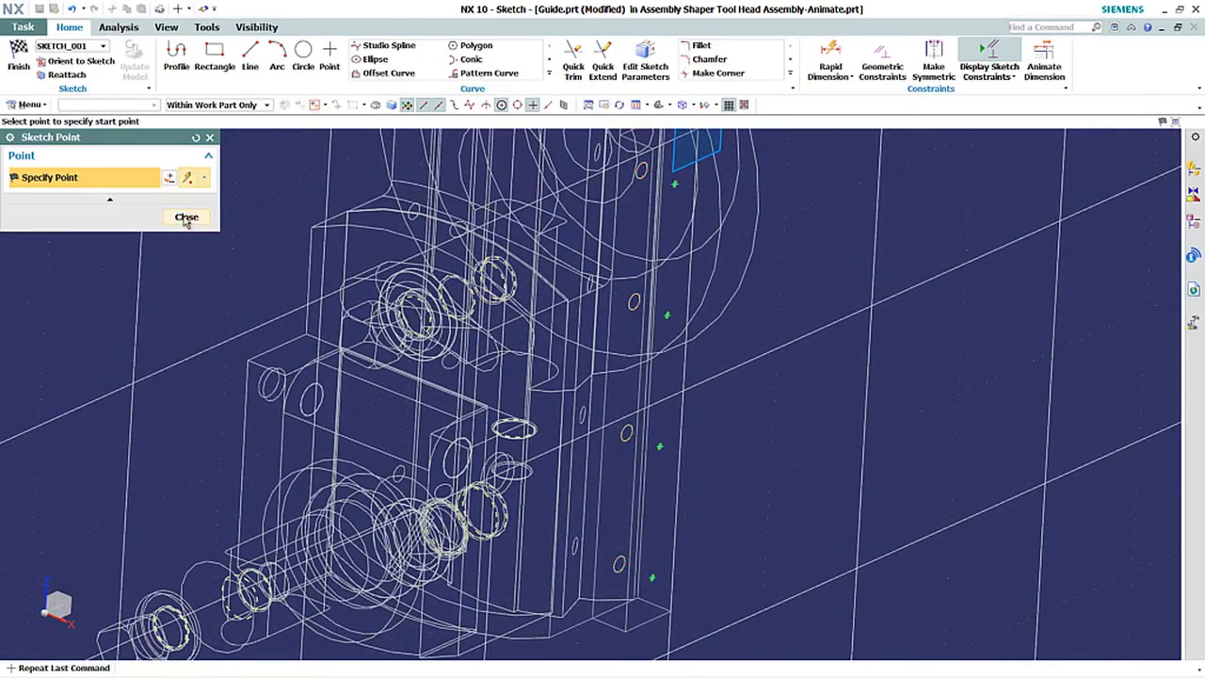
left_click(187, 218)
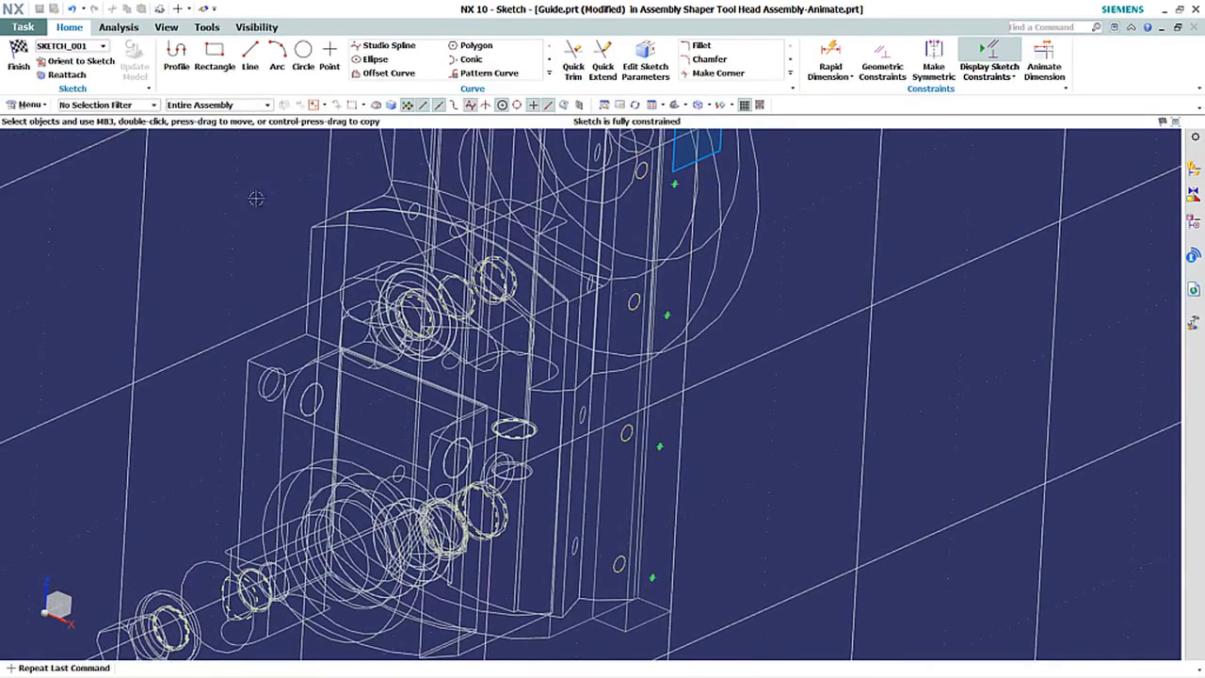
Finish the sketch, subtract simple M6 Close (H12) clearance holes from the guide, and restore the true shading display.
left_click(19, 63)
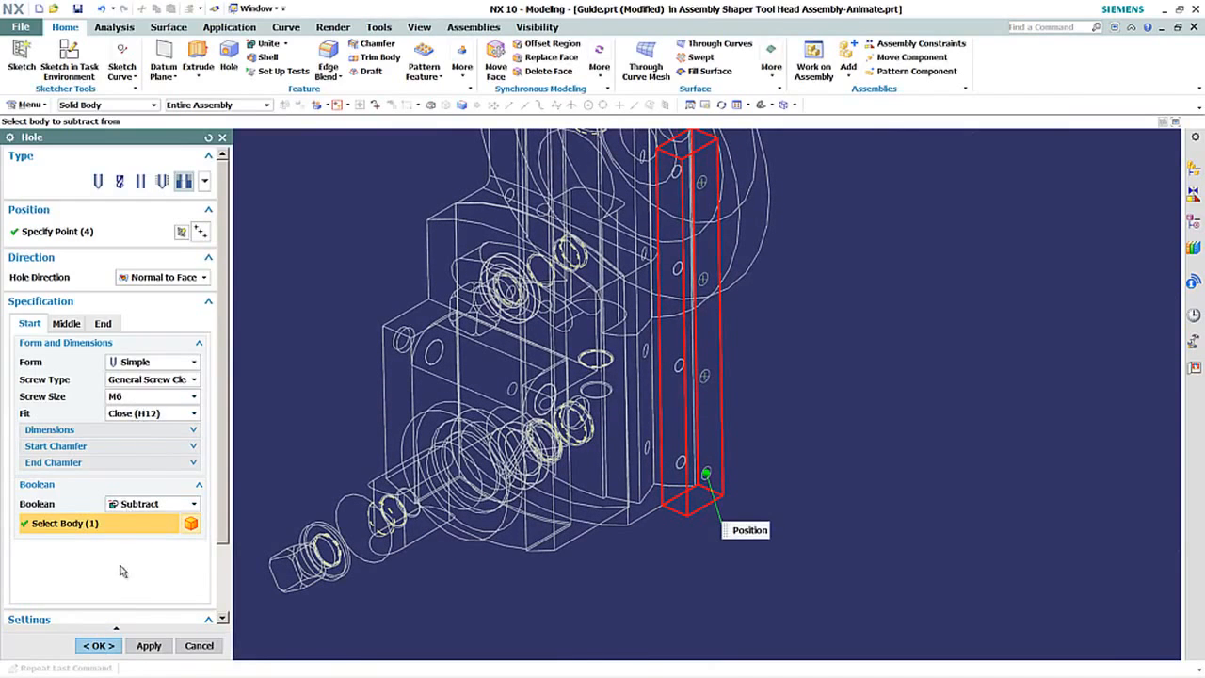
left_click(98, 646)
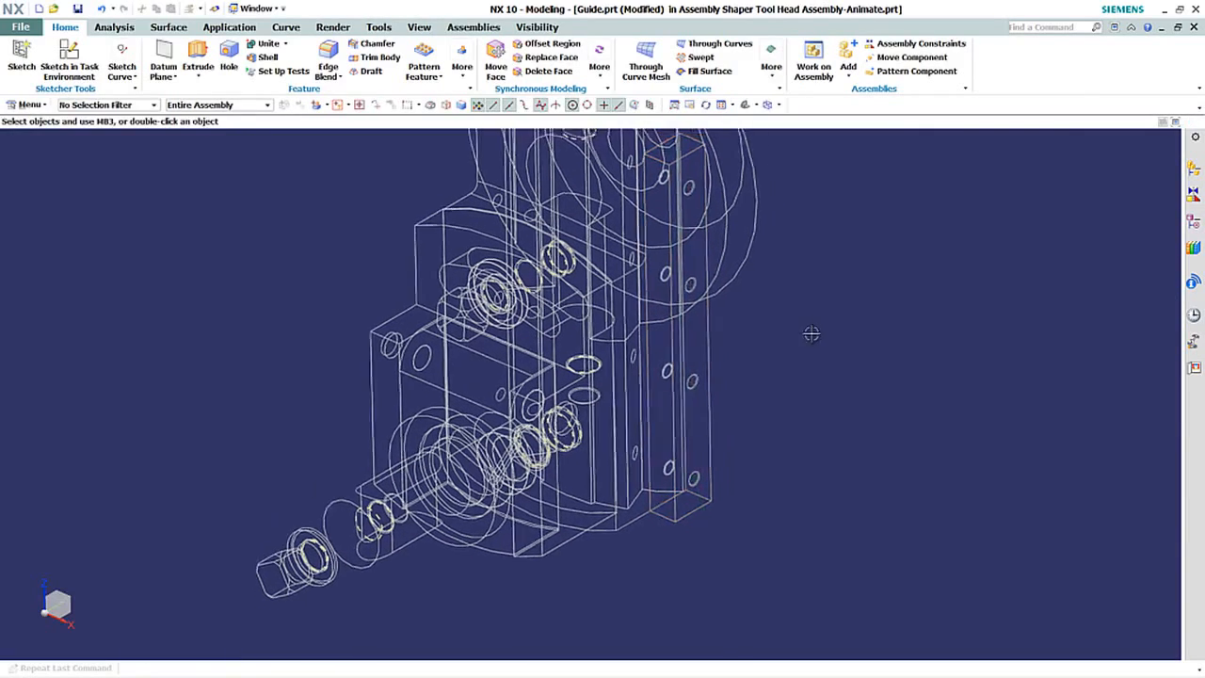
right_click(842, 240)
left_click(889, 384)
mouse_move(870, 354)
middle_mouse_down()
mouse_move(699, 339)
mouse_move(618, 389)
mouse_move(594, 323)
mouse_move(849, 272)
middle_mouse_up()
Make the displayed assembly the work part and examine where the guide meets the back plate.
right_click(851, 274)
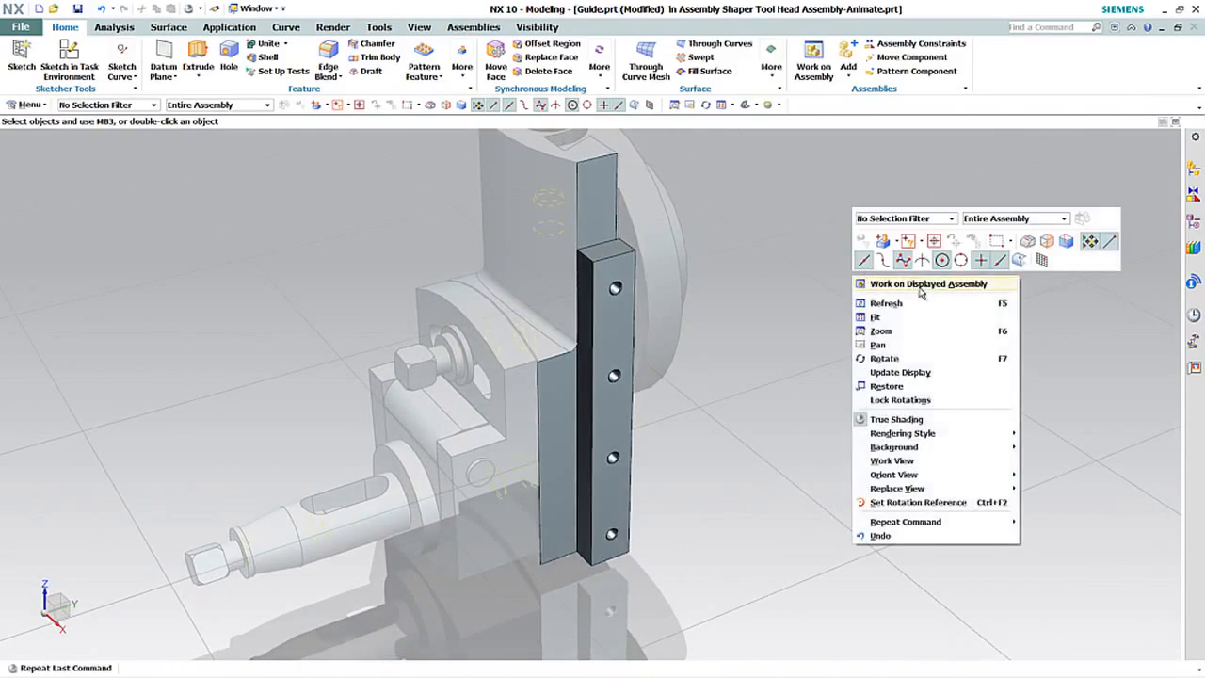
left_click(918, 284)
middle_click_drag(935, 293, 883, 308)
scroll(883, 309, "up", 8)
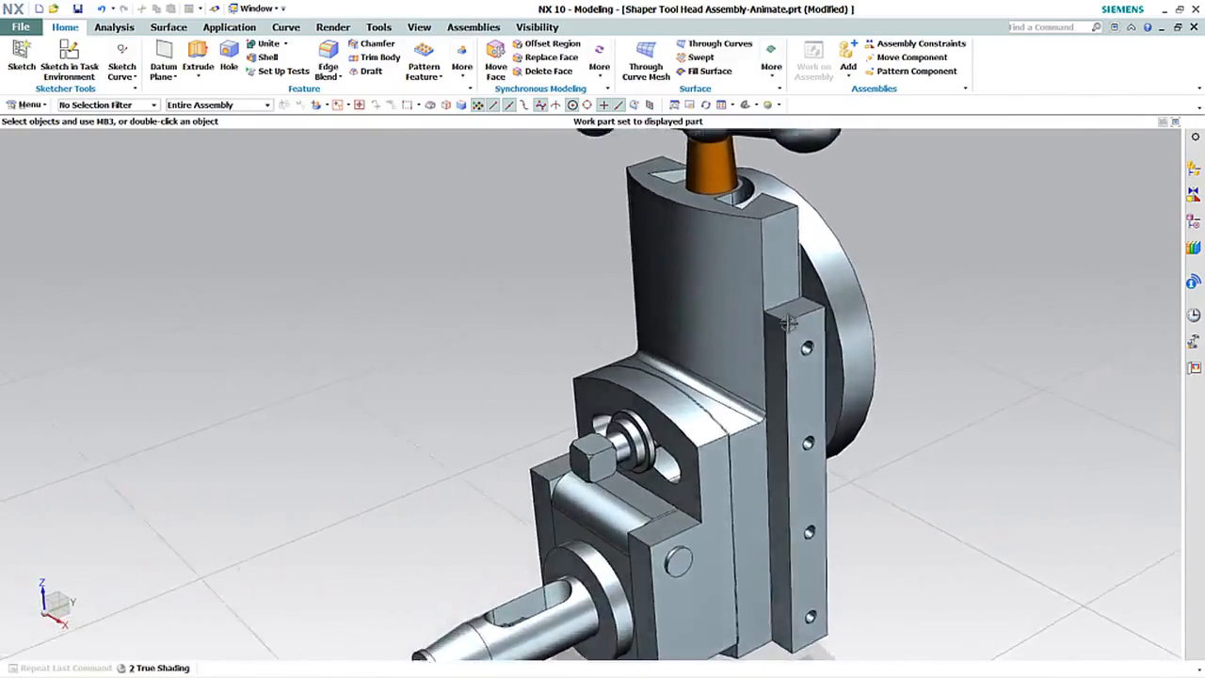
scroll(758, 271, "down", 8)
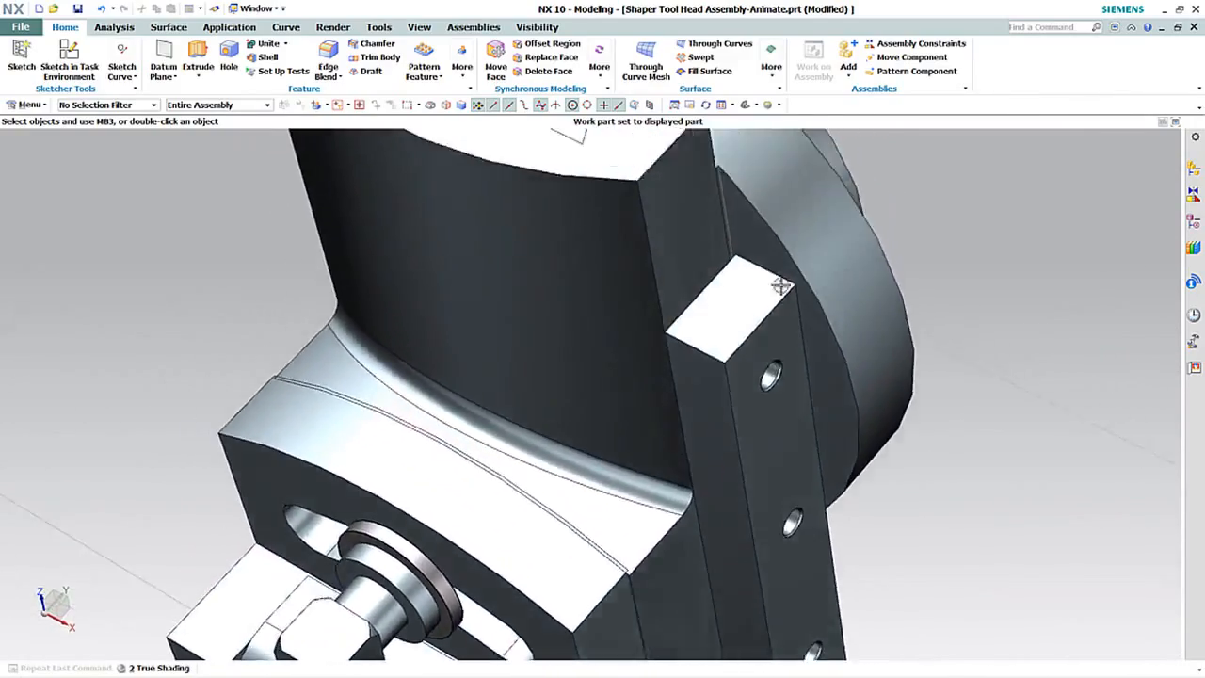
scroll(820, 336, "down", 2)
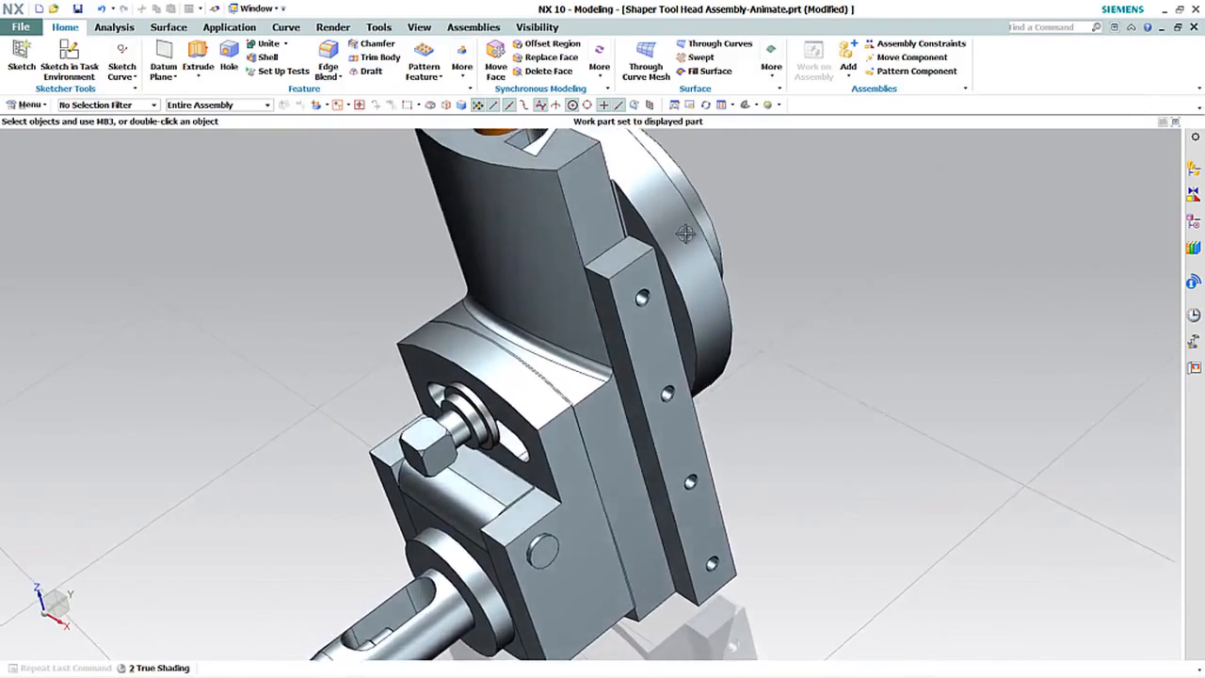
middle_click_drag(685, 233, 713, 283)
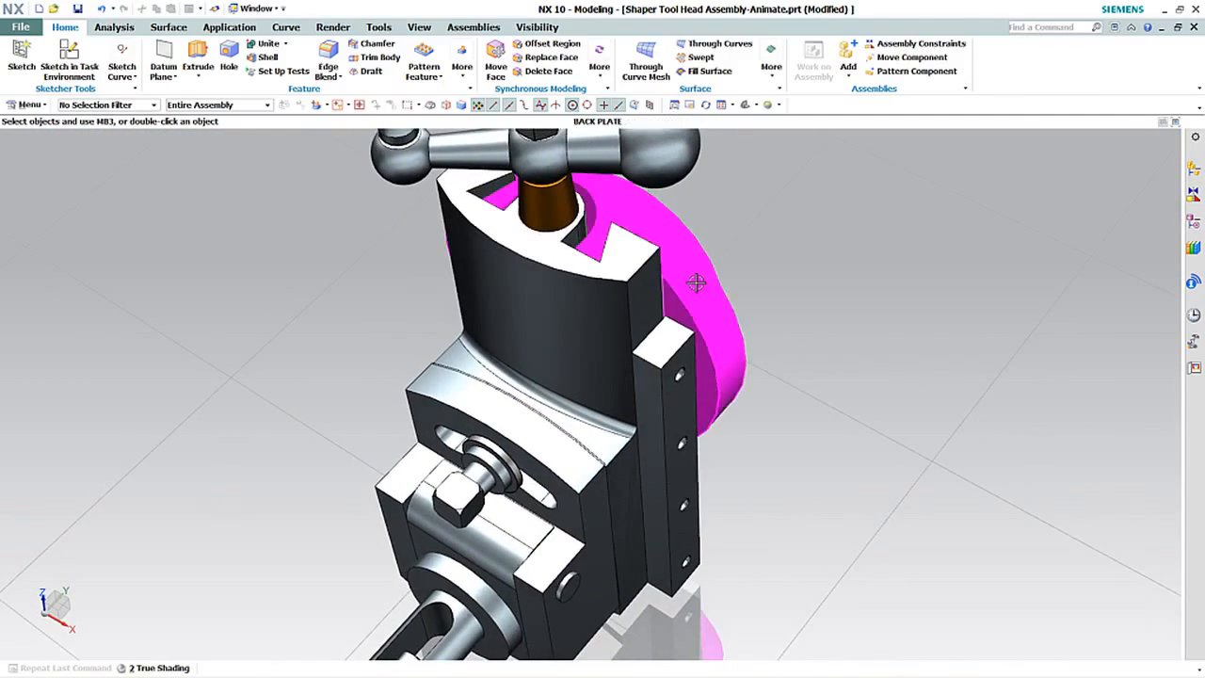
Make the back plate the work part and select Extrude (4) in its model history.
double_click(693, 281)
middle_click_drag(811, 293, 978, 269)
left_click(1193, 221)
left_click(1038, 281)
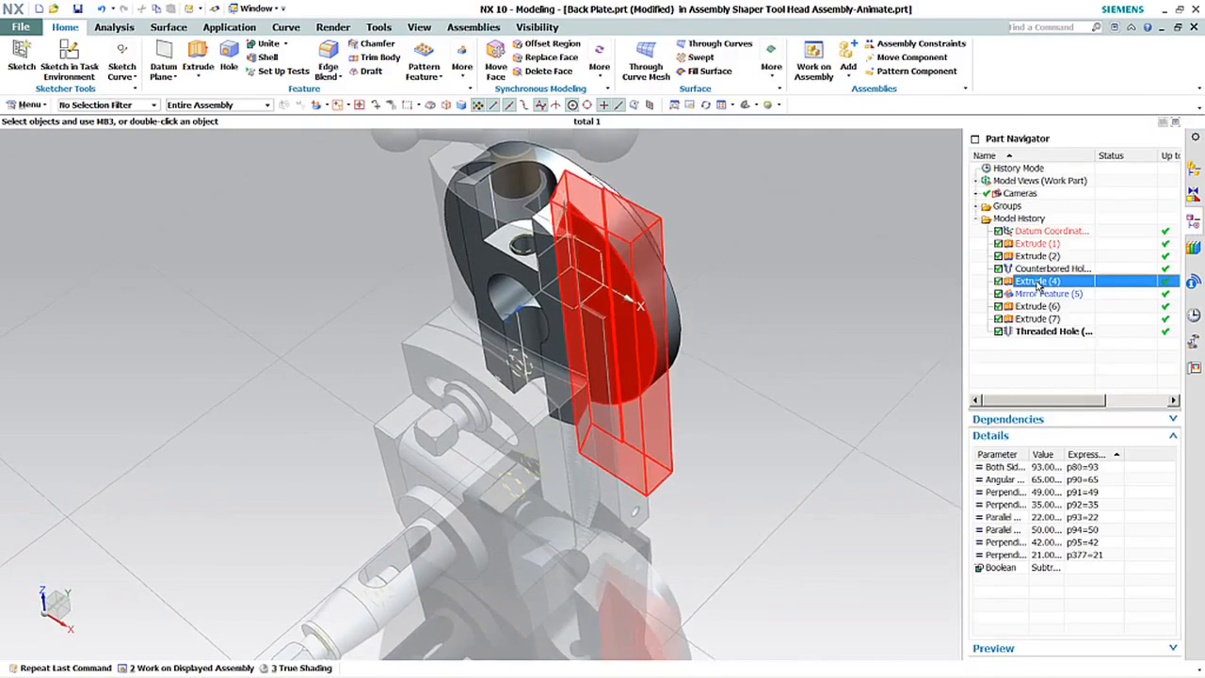
Edit Extrude (4) of the back plate by setting its section's 22 mm dimension to 24 mm.
double_click(1035, 282)
middle_click_drag(876, 318, 811, 250)
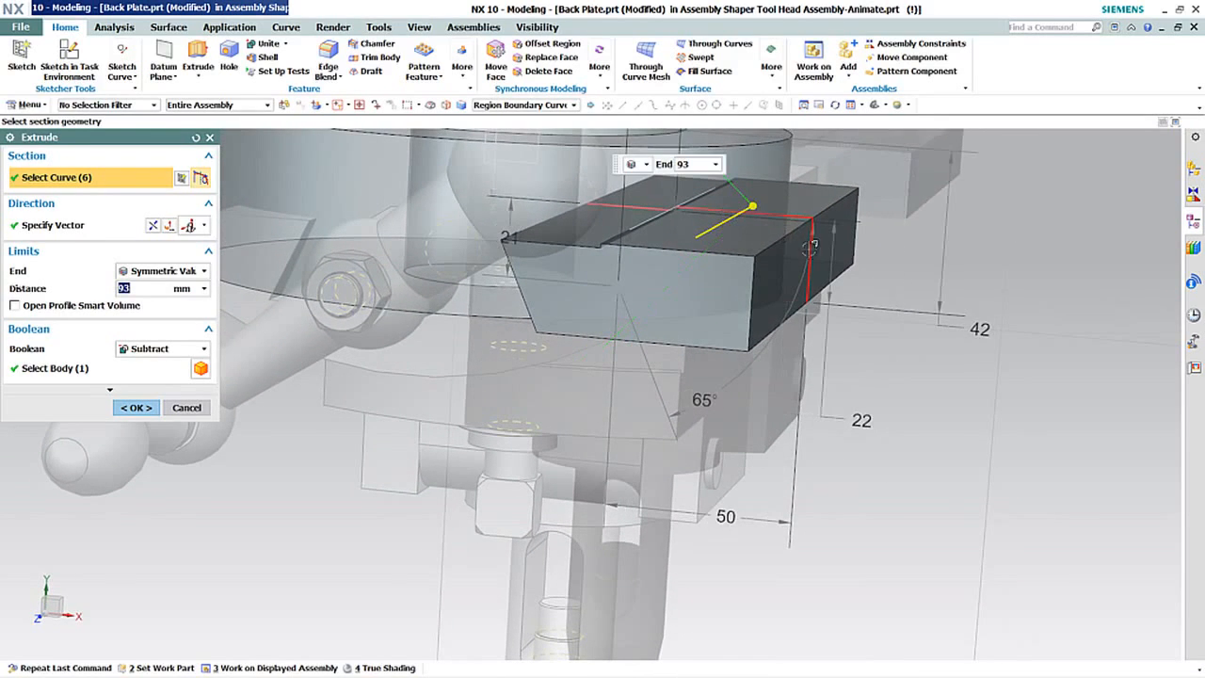
left_click(864, 418)
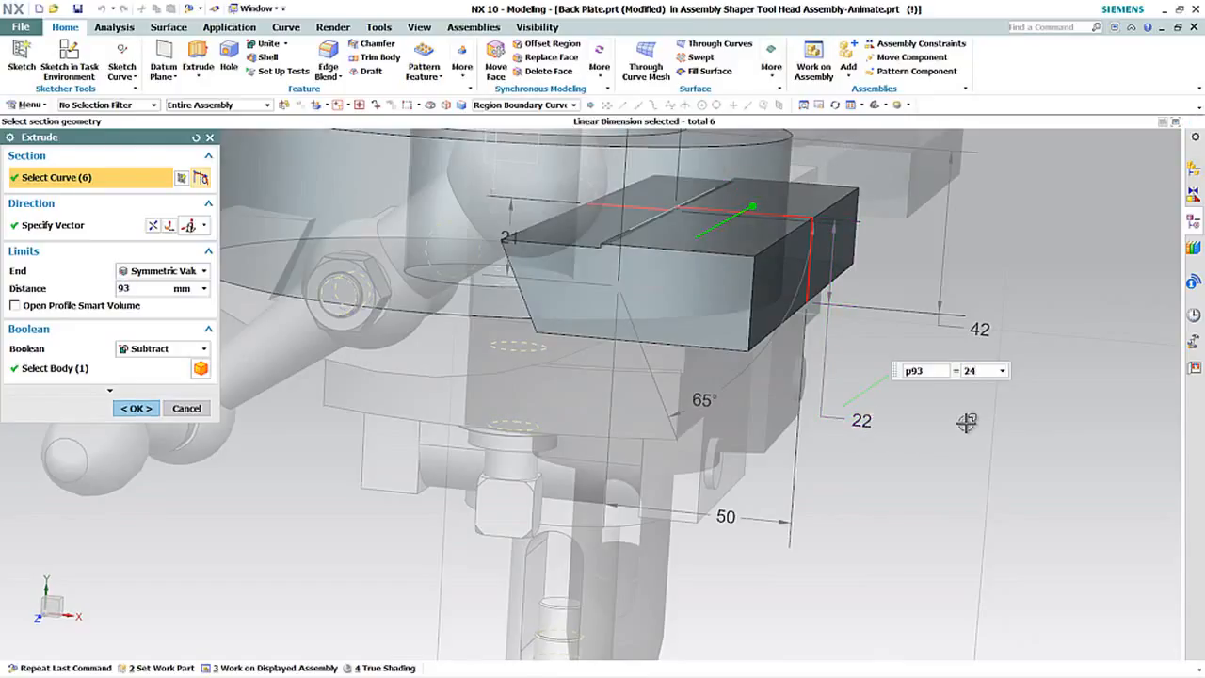
key("Return")
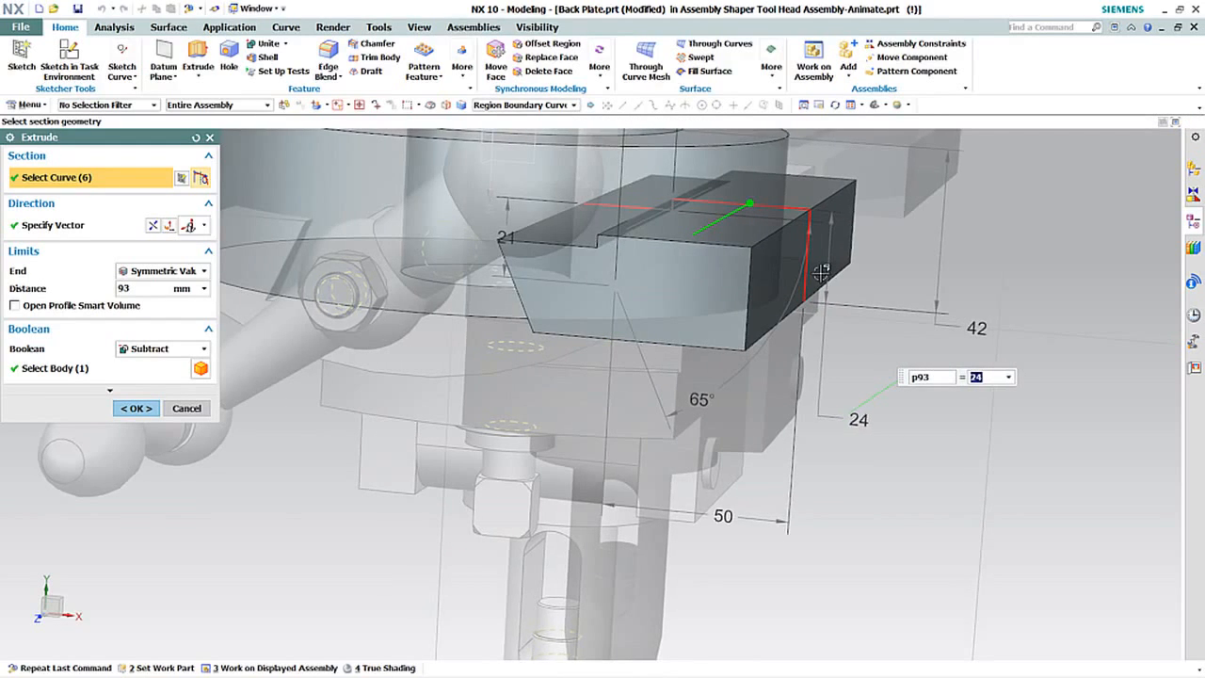
middle_click_drag(797, 267, 734, 254)
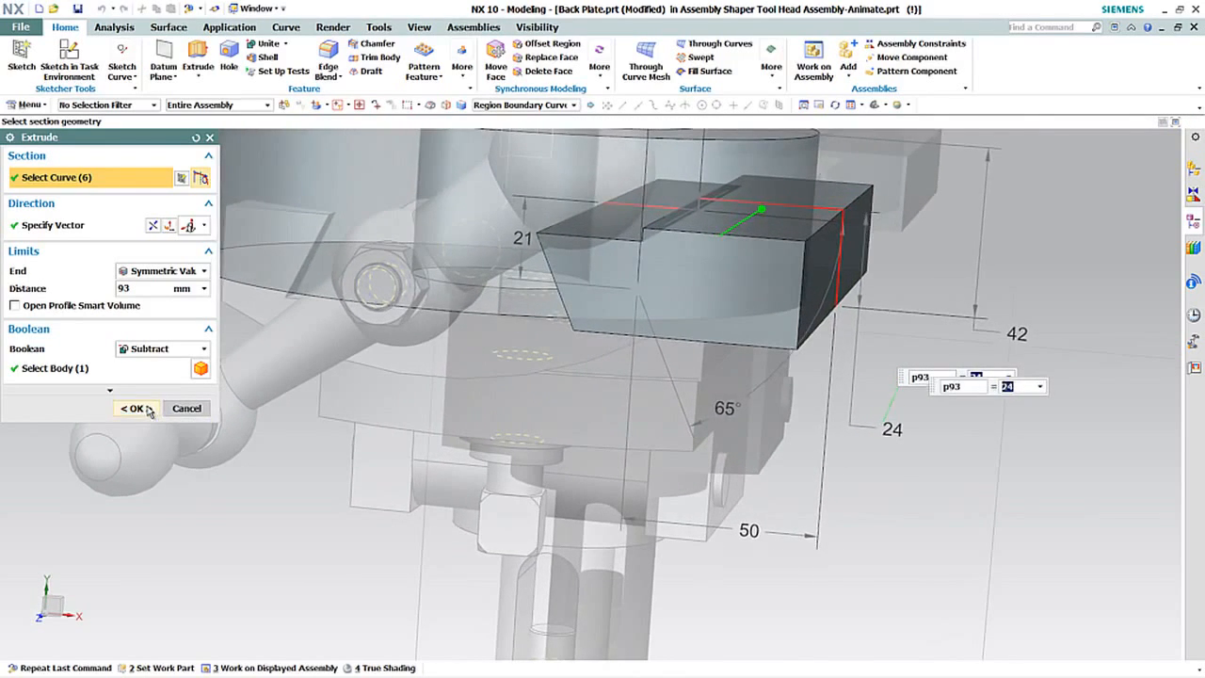
left_click(143, 408)
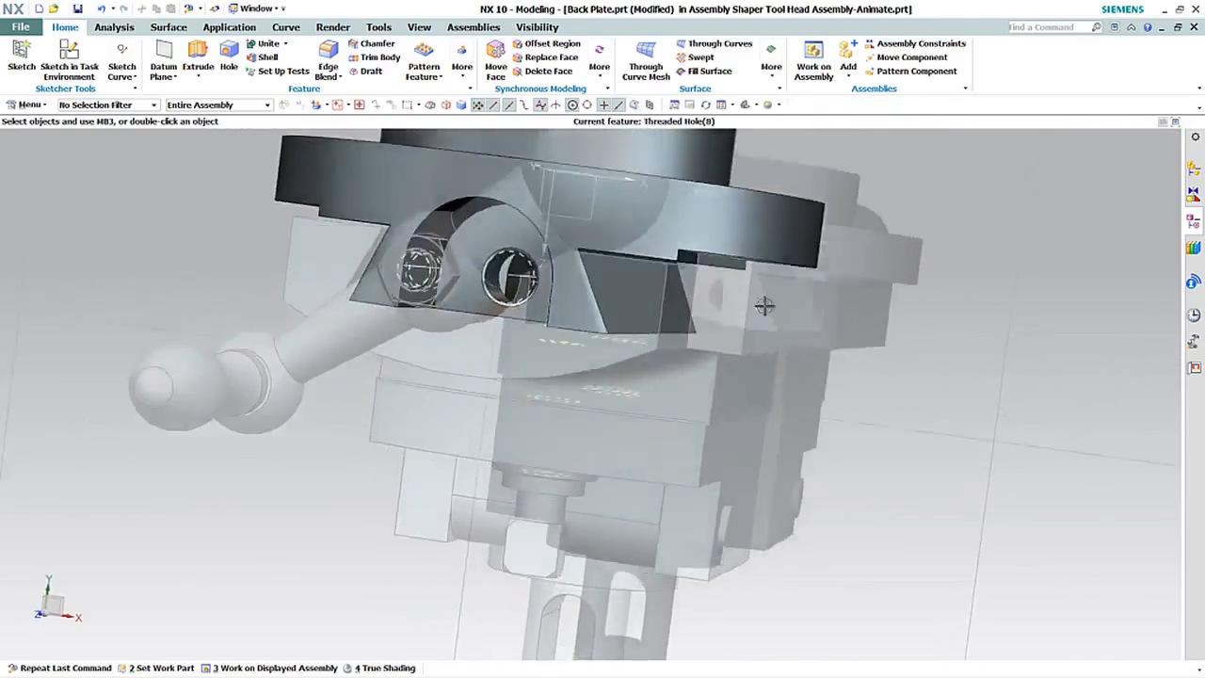
Return to working on the displayed assembly and inspect the gap between the guide and the modified back plate.
right_click(876, 247)
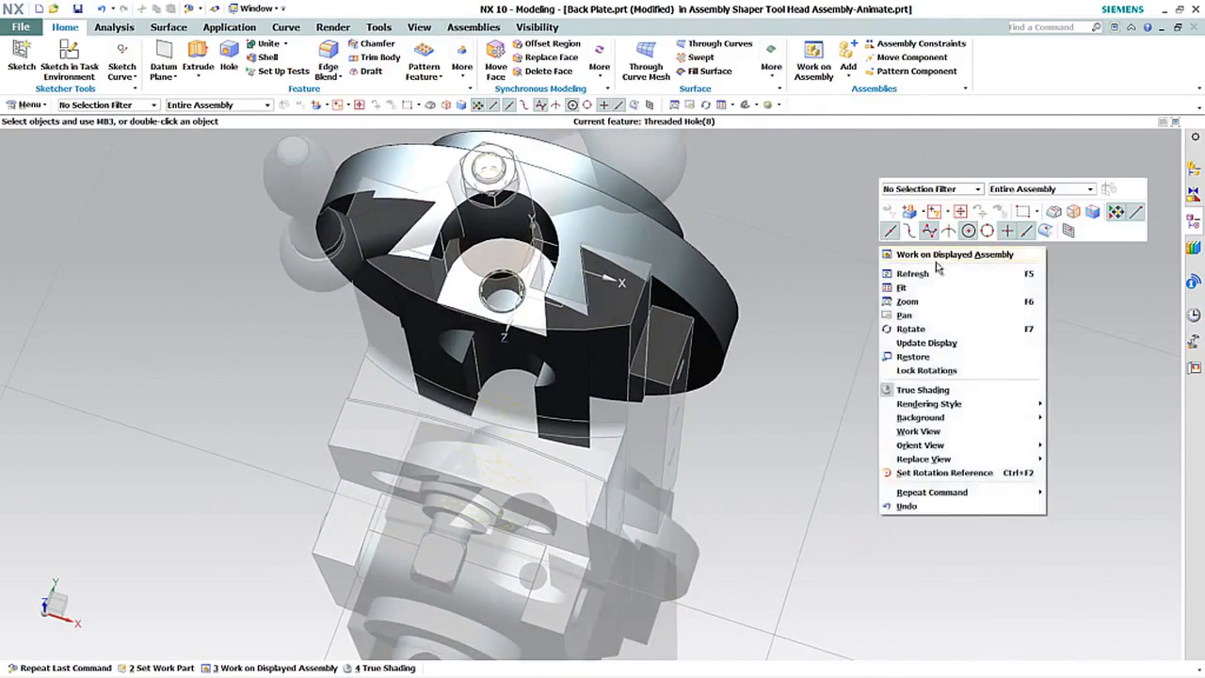
left_click(936, 256)
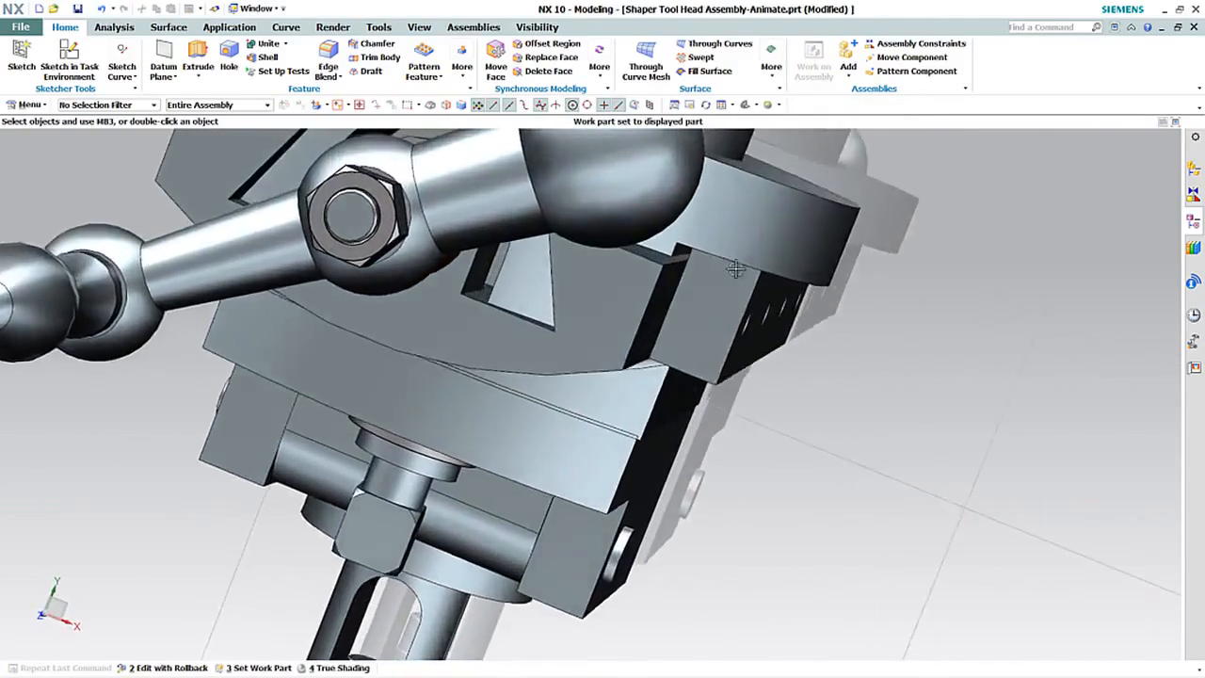
middle_click_drag(736, 269, 865, 313)
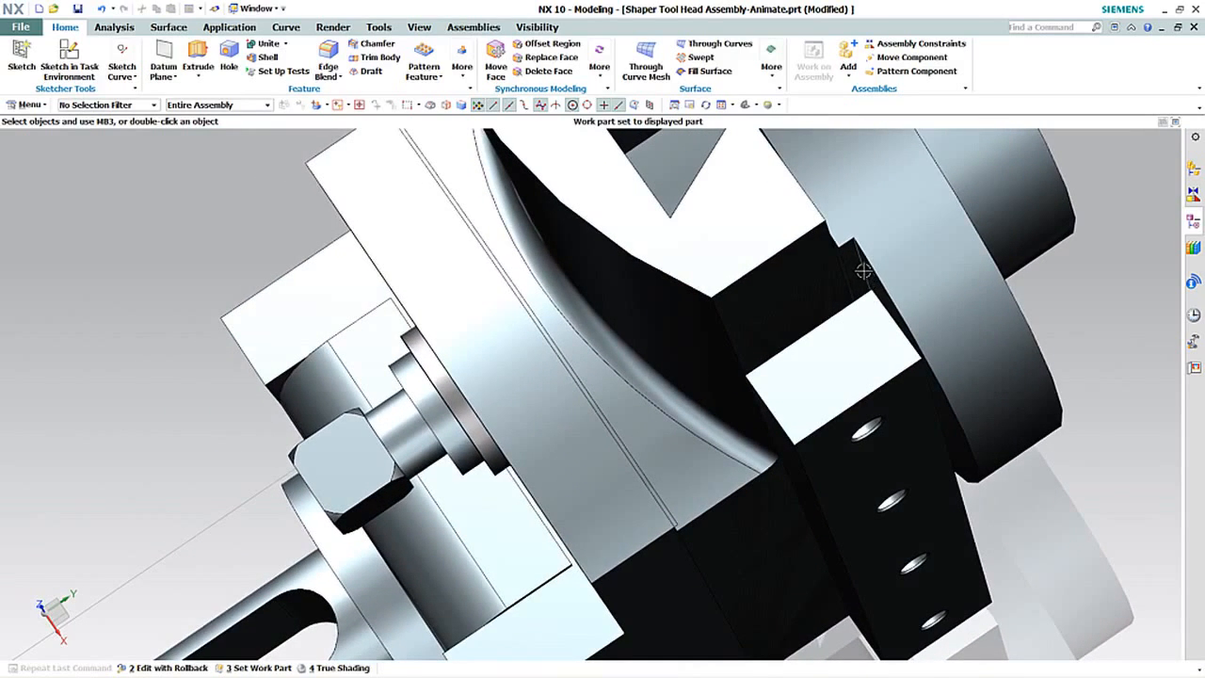
mouse_move(879, 292)
middle_mouse_down()
mouse_move(962, 264)
mouse_move(879, 315)
middle_mouse_up()
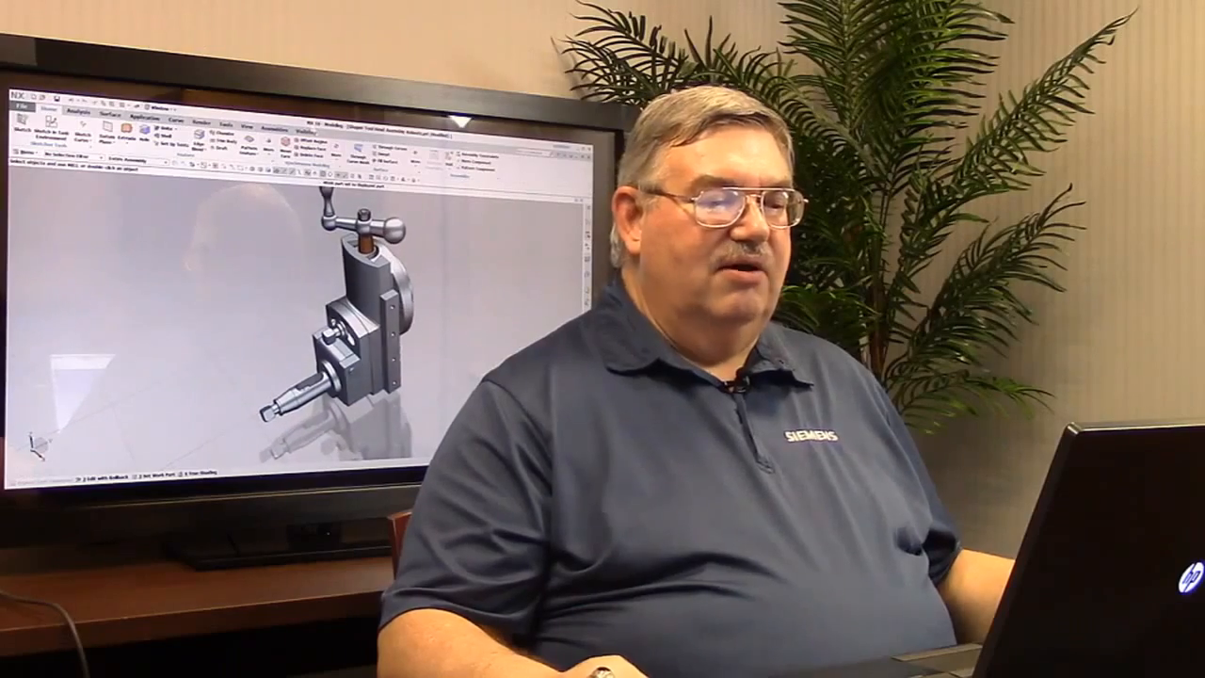